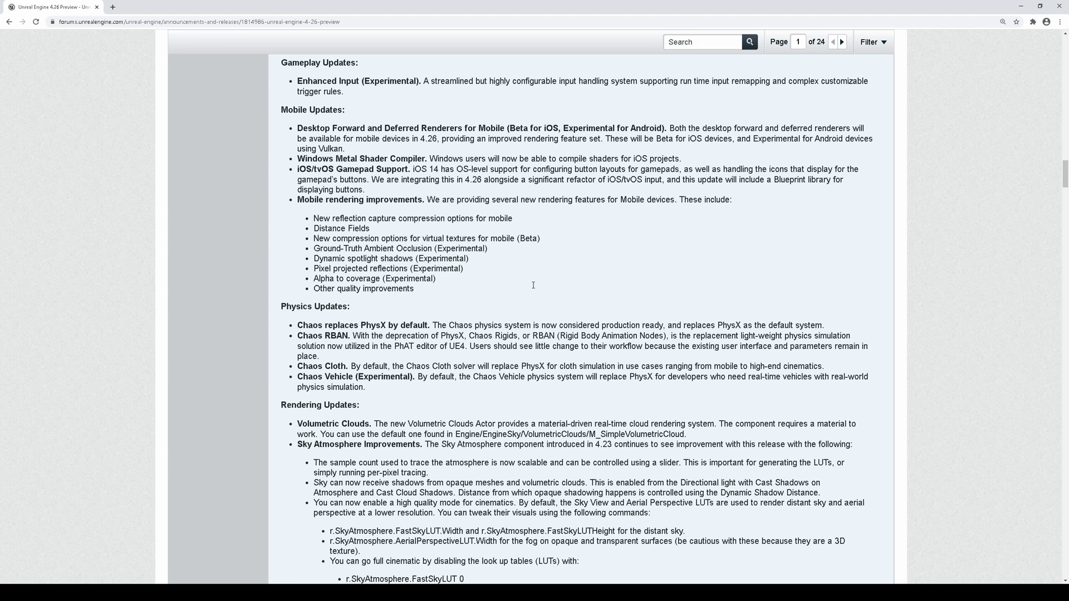
- Examine the rendering updates in the Unreal Engine 4.26 Preview notes, especially the requirements for enabling GPU Lightmass
{"action": "left_click_drag", "start_coordinate": [1064, 173], "coordinate": [1063, 83]}
{"action": "left_click", "coordinate": [1063, 81]}
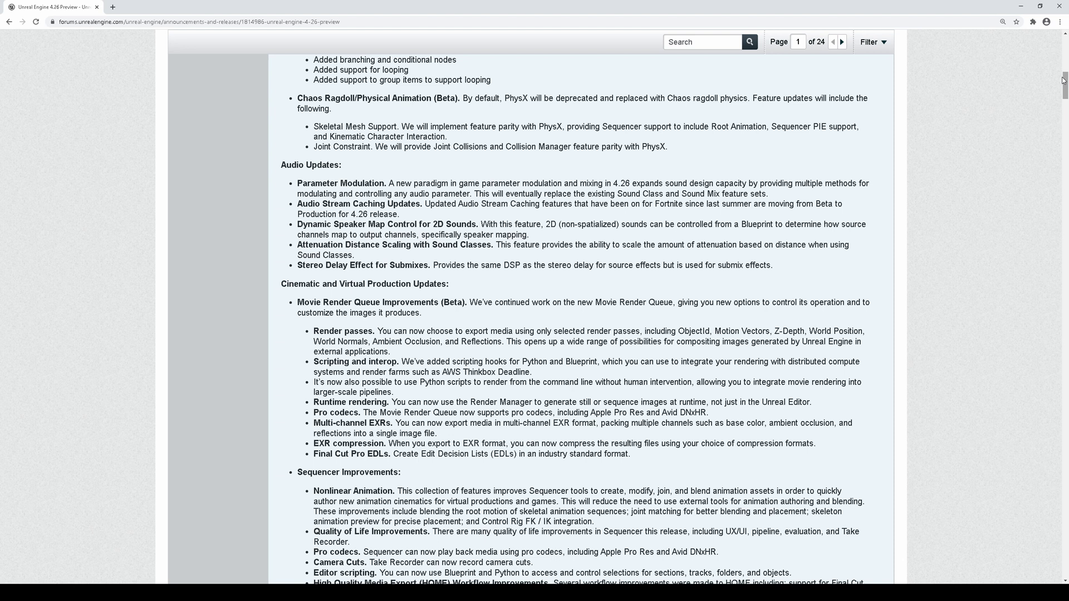
{"action": "left_click_drag", "start_coordinate": [1062, 81], "coordinate": [1062, 64]}
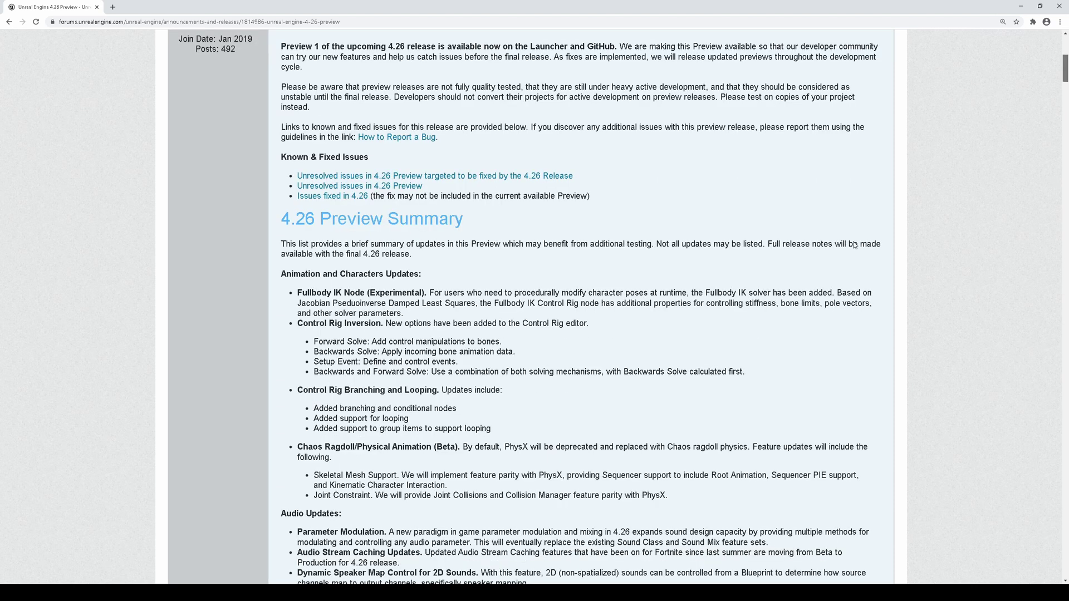
{"action": "scroll", "coordinate": [455, 281], "scroll_direction": "down", "scroll_amount": 15}
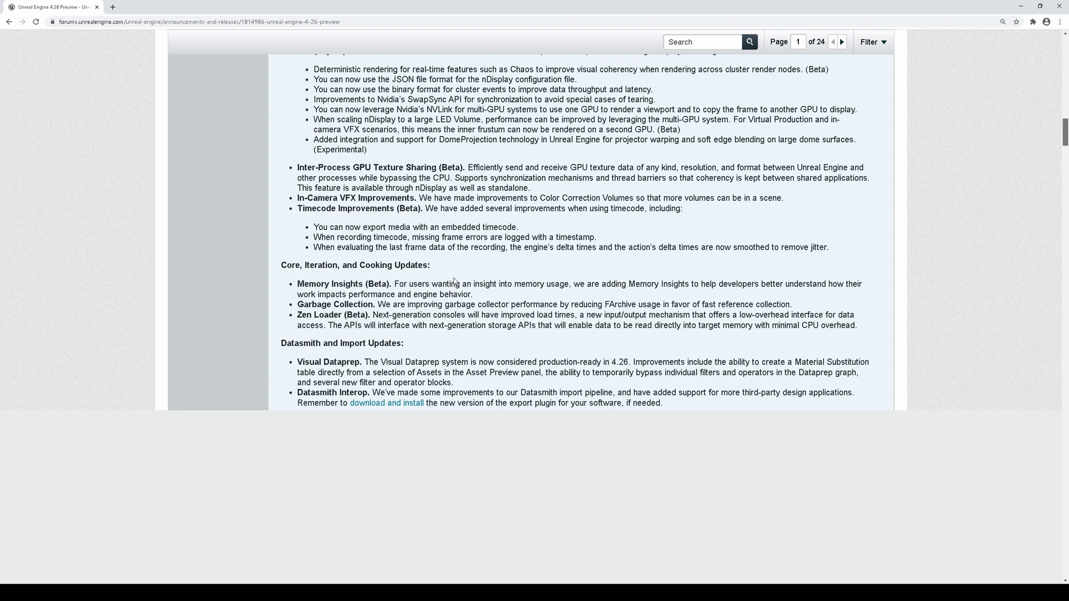
{"action": "scroll", "coordinate": [455, 282], "scroll_direction": "down", "scroll_amount": 10}
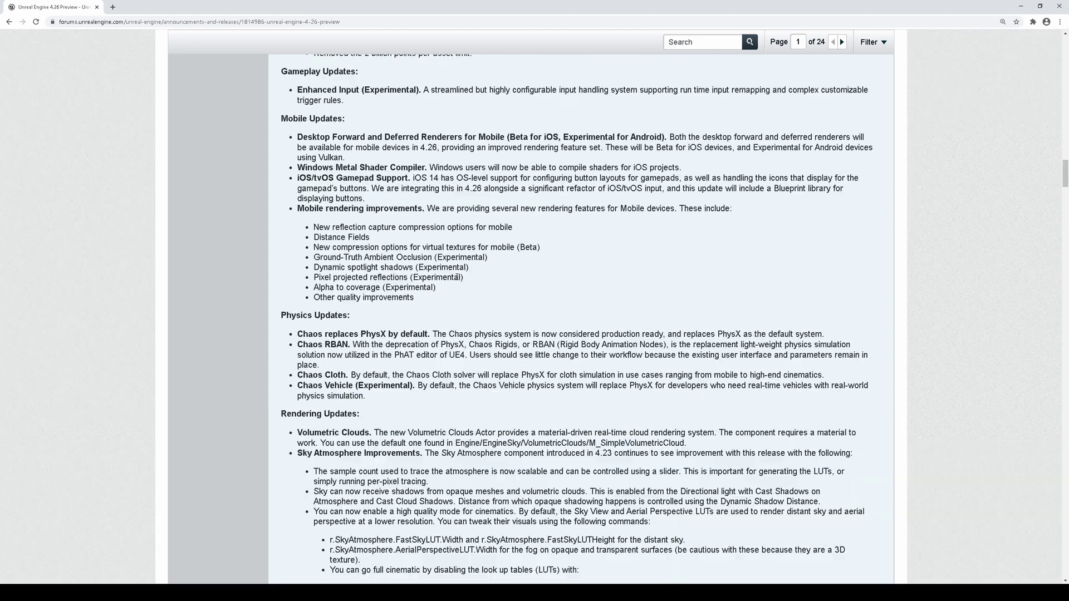
{"action": "scroll", "coordinate": [456, 276], "scroll_direction": "down", "scroll_amount": 6}
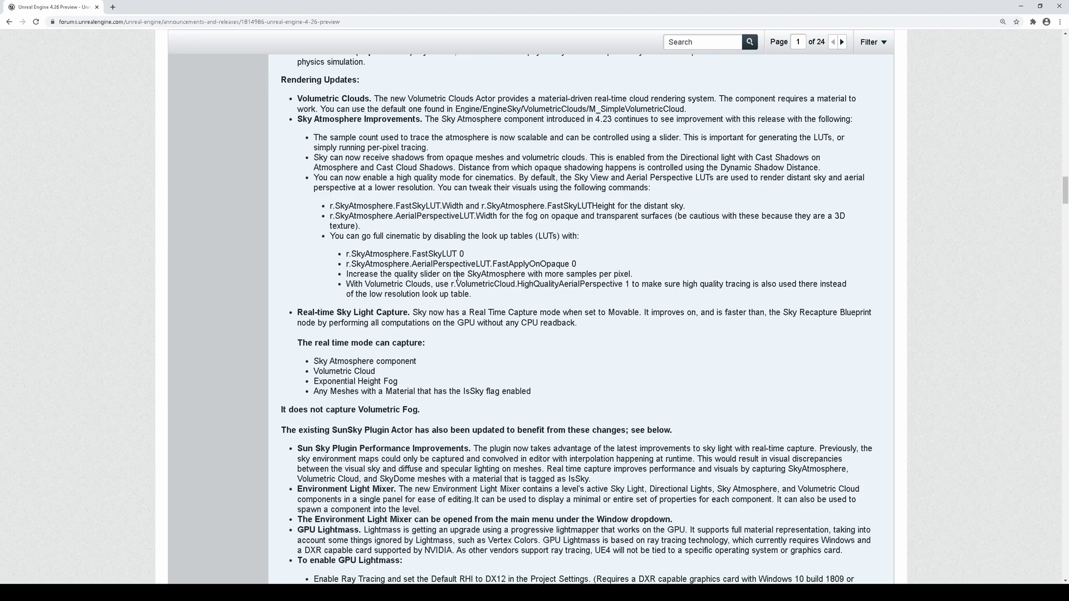
{"action": "scroll", "coordinate": [457, 277], "scroll_direction": "down", "scroll_amount": 3}
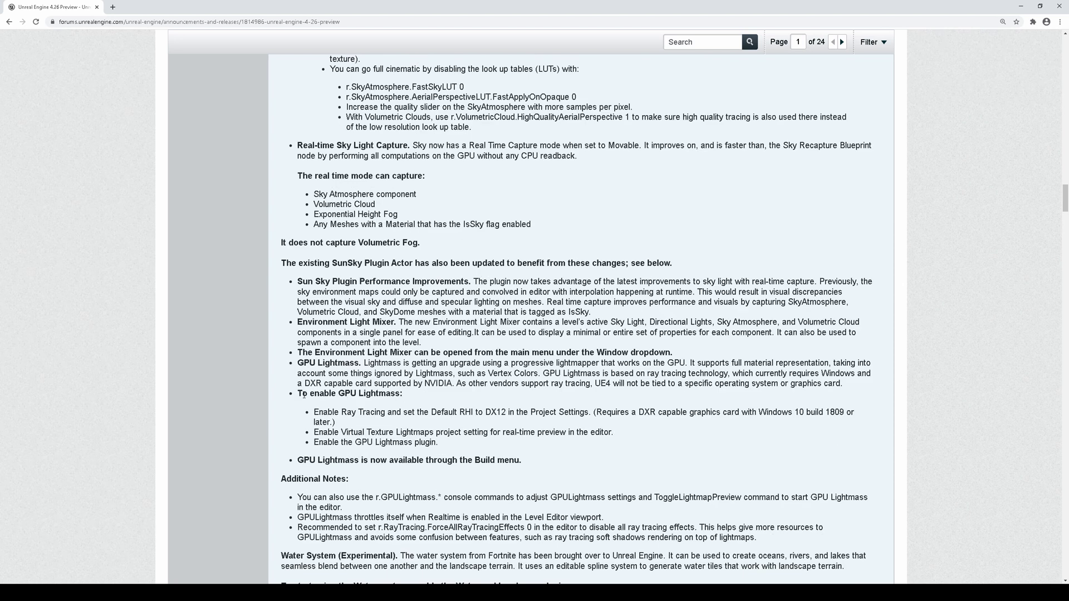
{"action": "left_click", "coordinate": [427, 405], "text": "shift"}
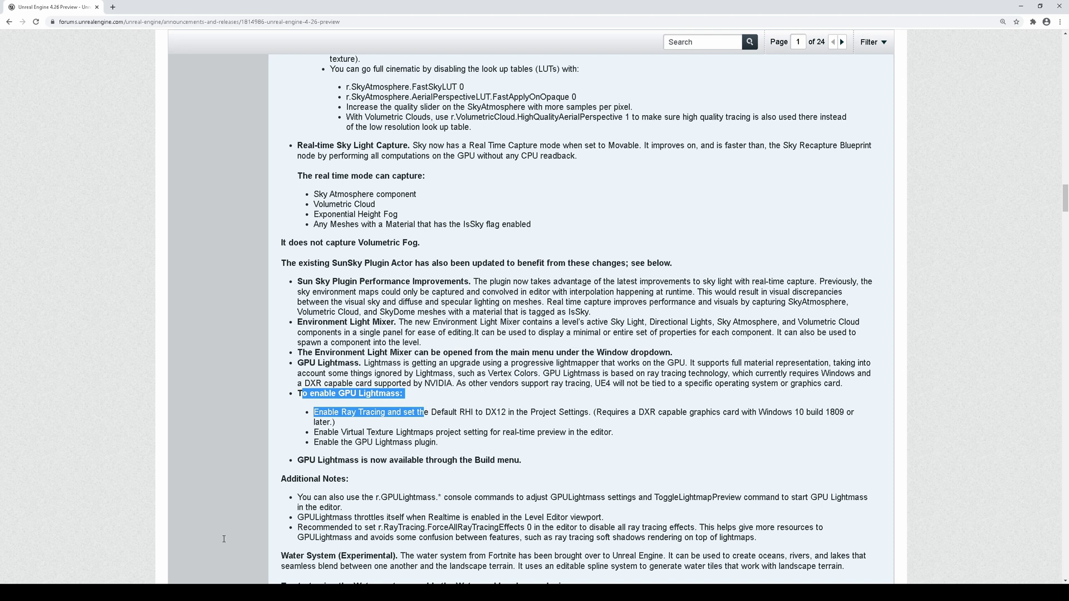
- Switch to the Unreal Editor, select RectLight8 in the room and clear the filter on its details
{"action": "key", "text": "alt+Tab"}
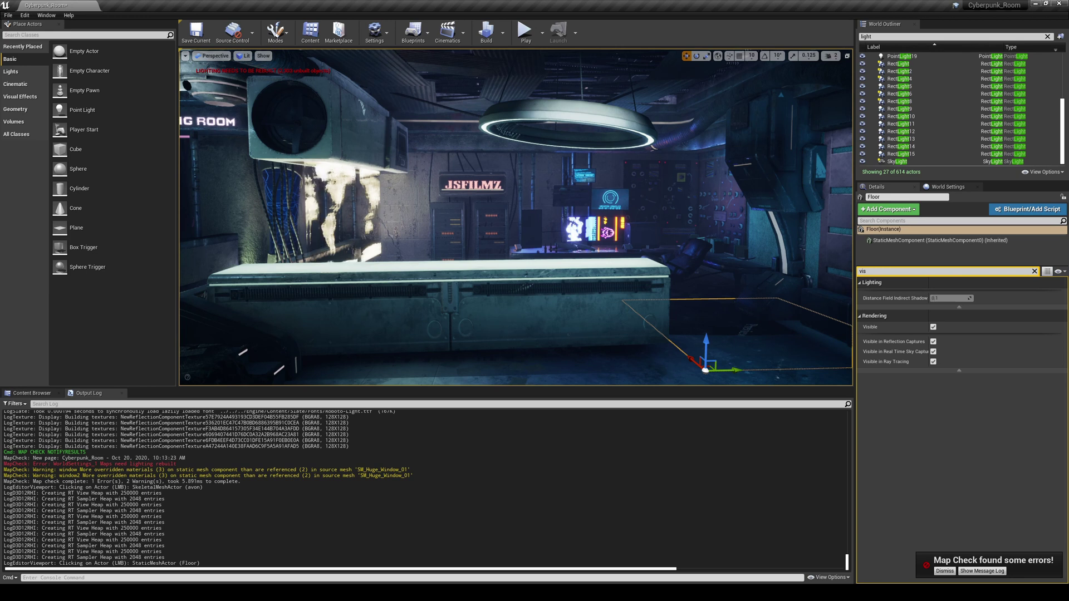
{"action": "right_click_drag", "start_coordinate": [613, 320], "coordinate": [568, 355]}
{"action": "key", "text": "s"}
{"action": "key", "text": "s"}
{"action": "left_click", "coordinate": [881, 102]}
{"action": "scroll", "coordinate": [928, 130], "scroll_direction": "up", "scroll_amount": 4}
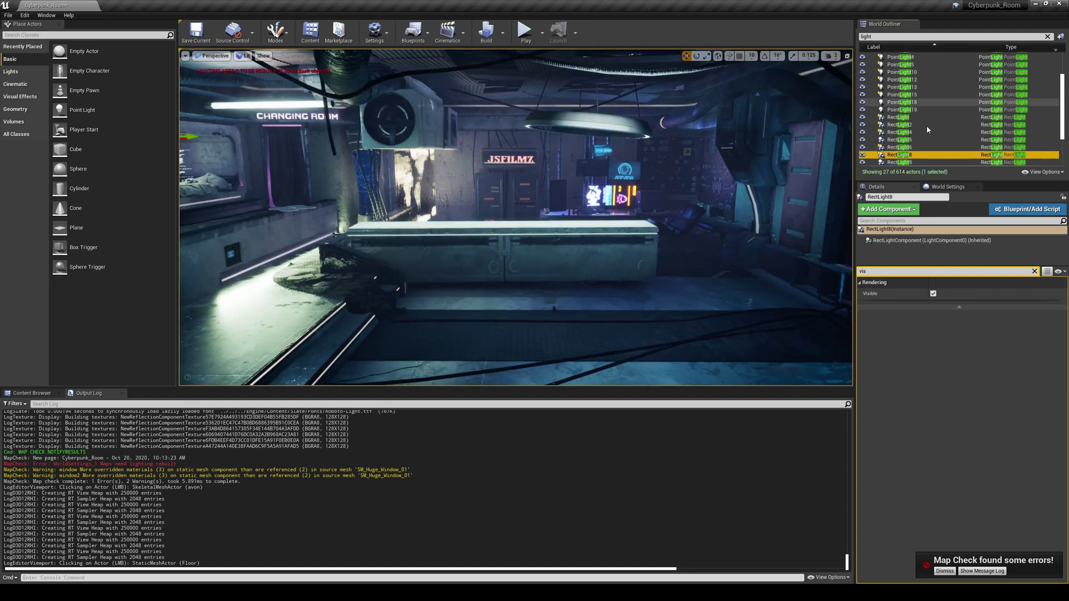
{"action": "left_click", "coordinate": [1034, 271]}
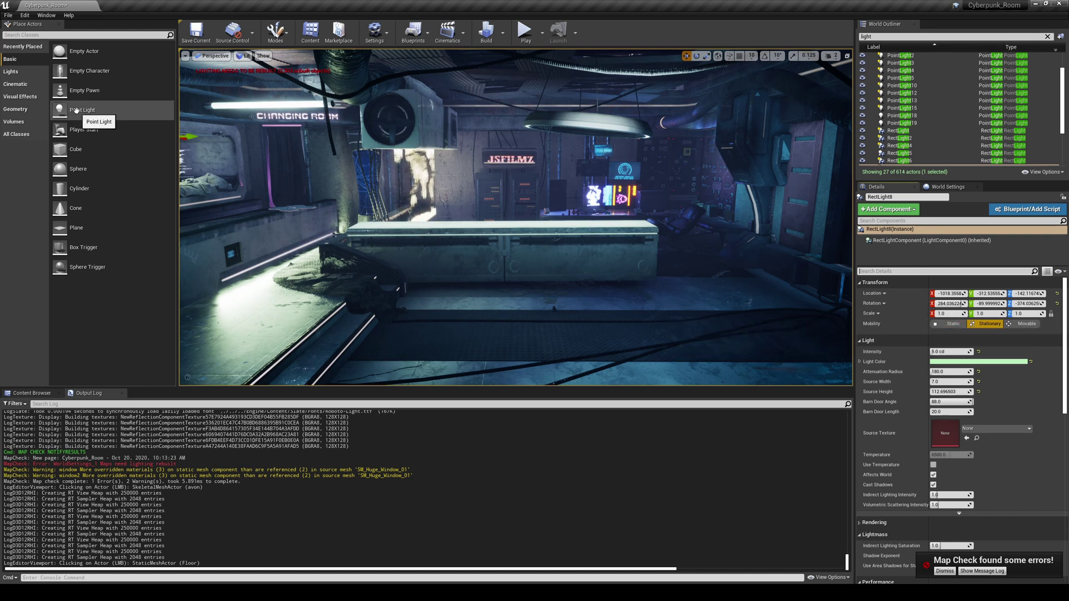
- Place a point light on the floor in front of the counter
{"action": "left_click_drag", "start_coordinate": [76, 110], "coordinate": [507, 296]}
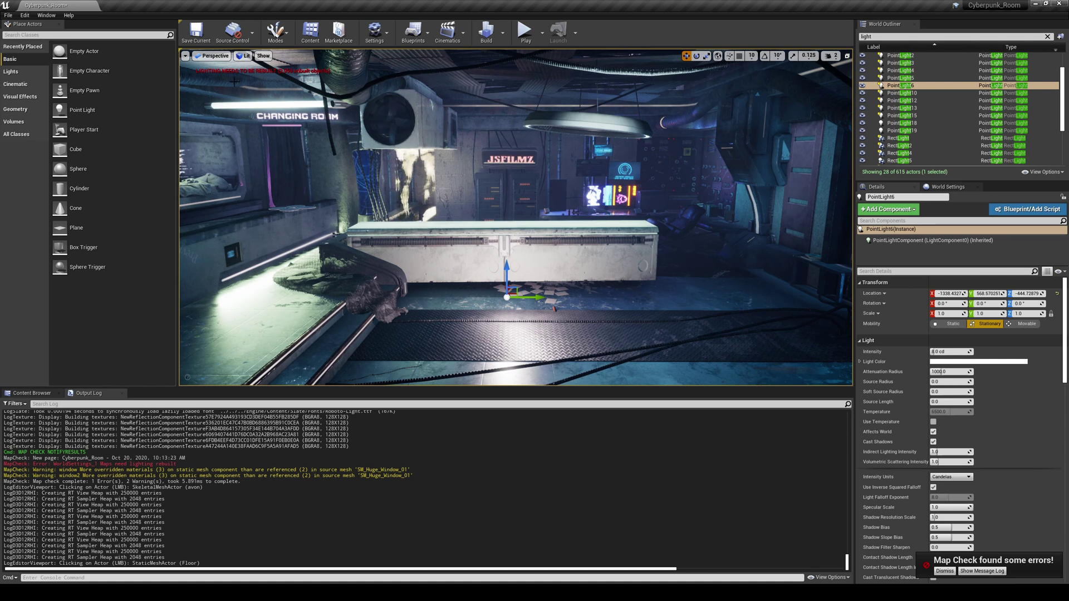
{"action": "right_click_drag", "start_coordinate": [299, 74], "coordinate": [282, 59]}
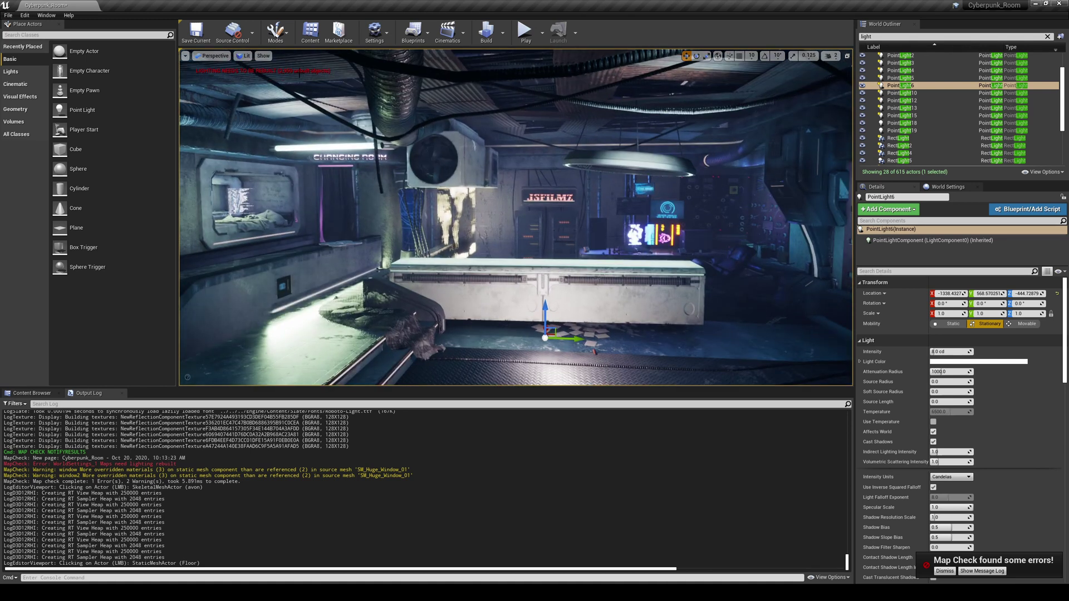
- Try shifting the new point light along its Y axis in both directions, and undo both moves
{"action": "left_click_drag", "start_coordinate": [569, 337], "coordinate": [496, 335]}
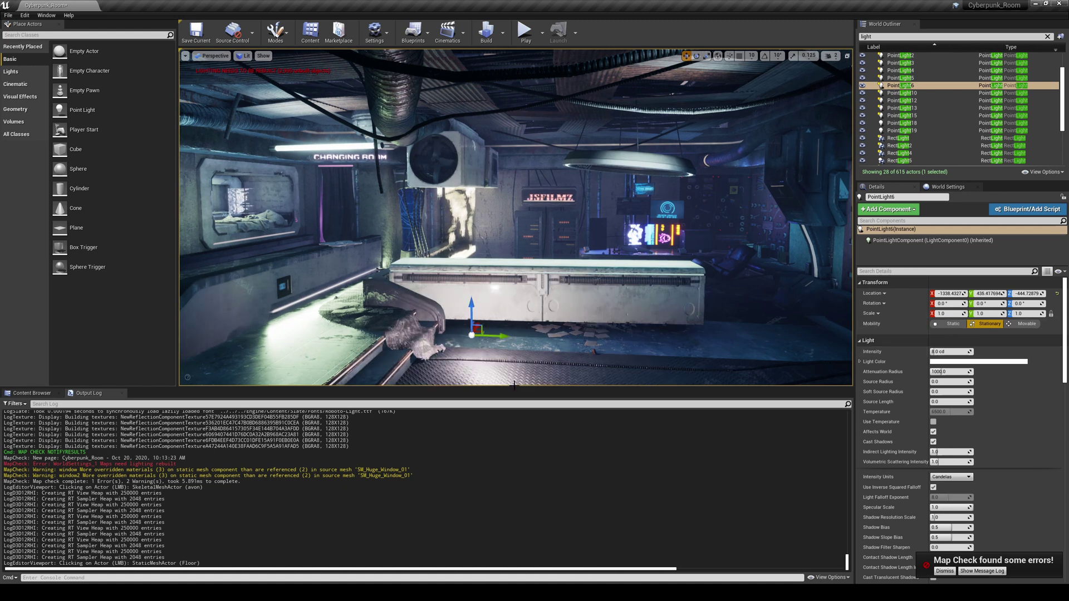
{"action": "left_click_drag", "start_coordinate": [499, 336], "coordinate": [555, 342]}
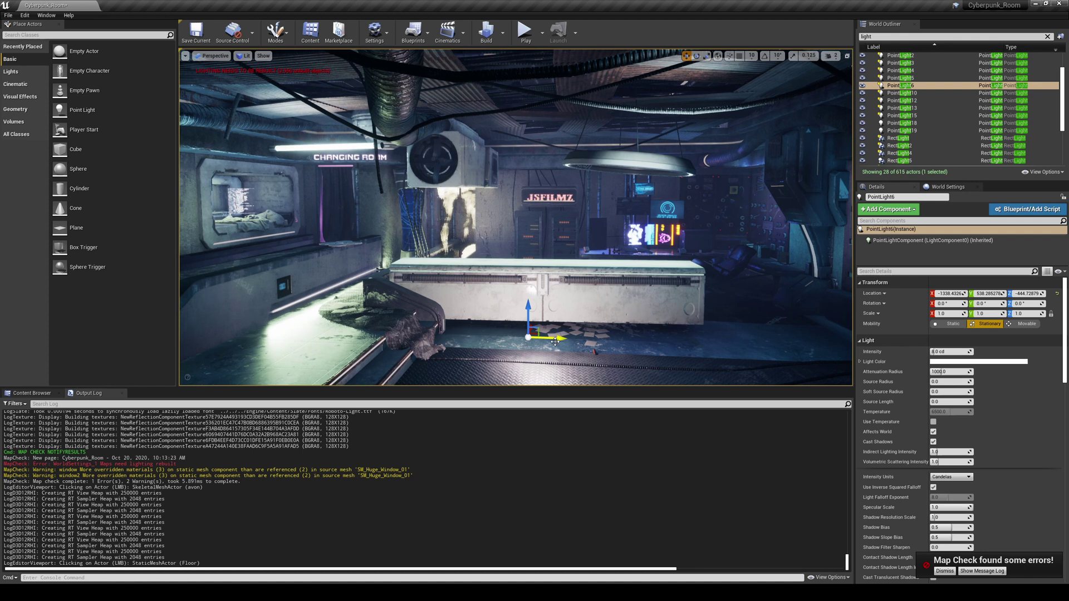
{"action": "key", "text": "ctrl+z"}
{"action": "key", "text": "ctrl+z"}
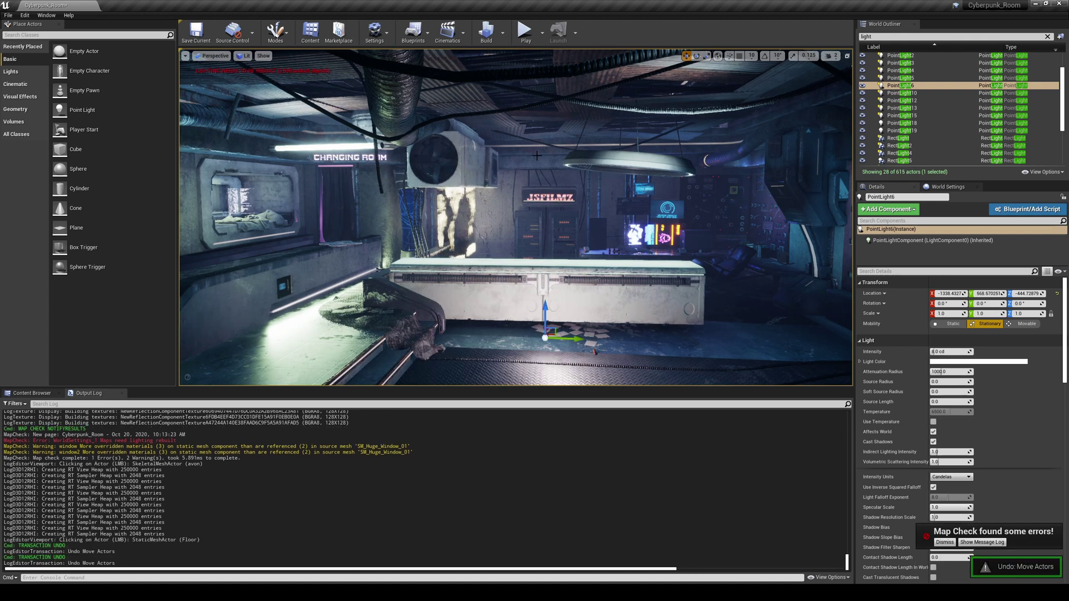
- Build the level's lighting and check the processor's performance and specifications in Task Manager
{"action": "left_click", "coordinate": [496, 40]}
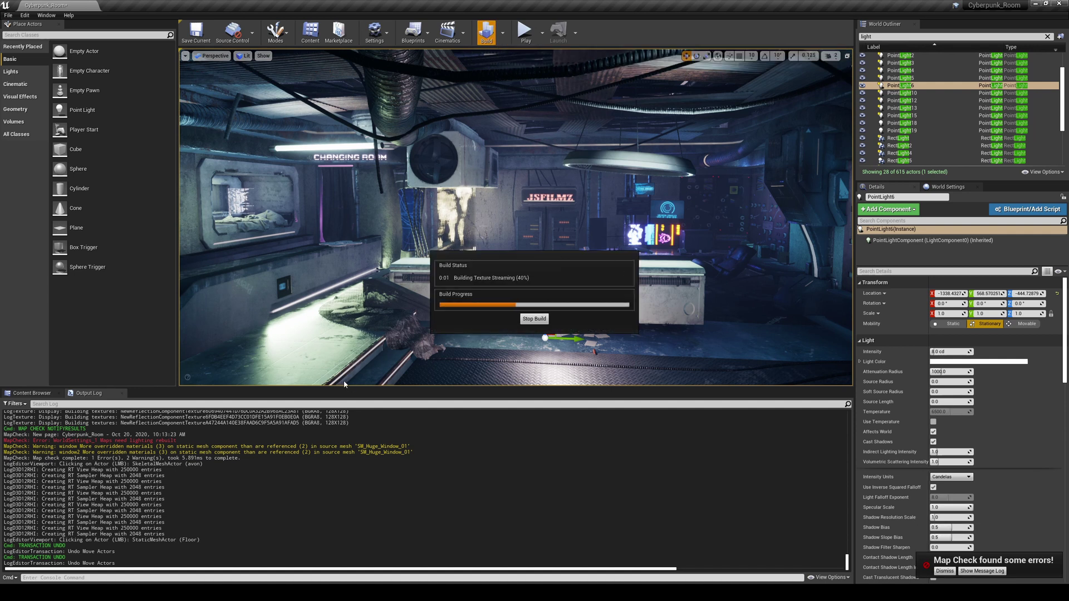
{"action": "key", "text": "ctrl+shift+Escape"}
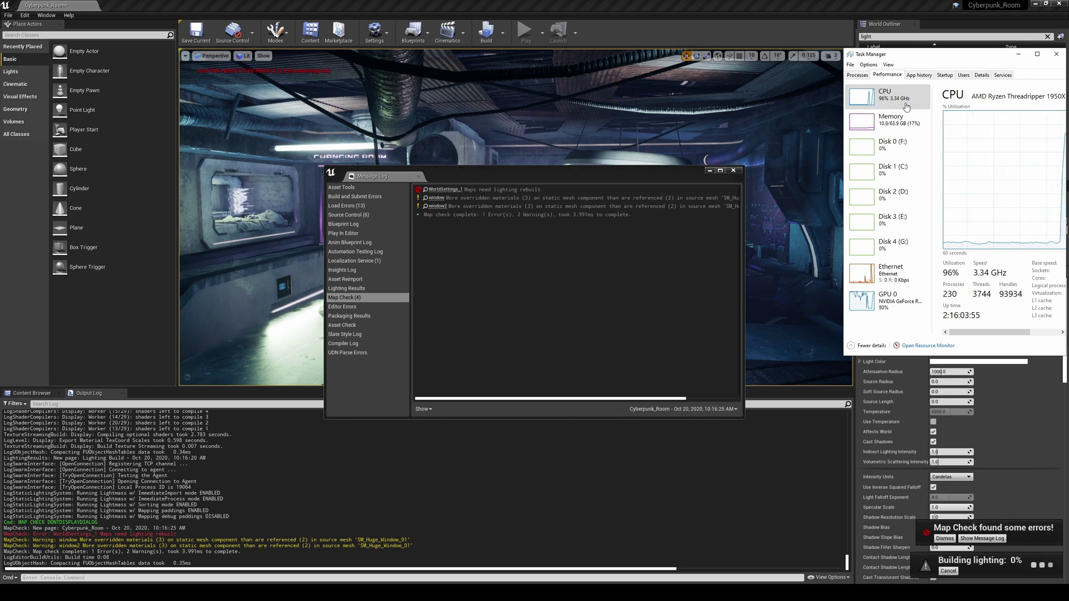
{"action": "left_click_drag", "start_coordinate": [995, 56], "coordinate": [948, 56]}
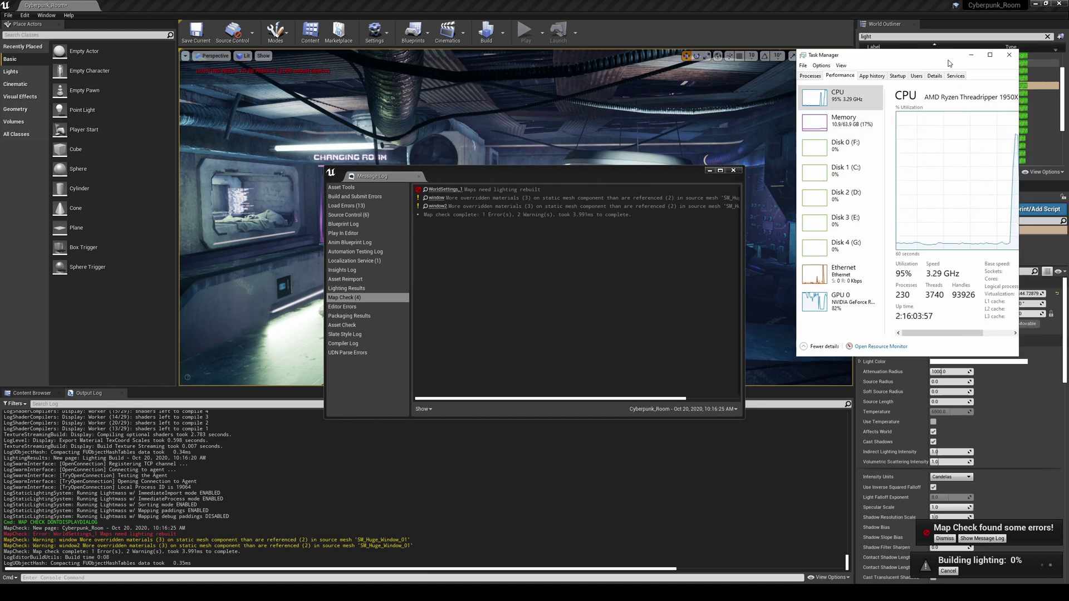
{"action": "scroll", "coordinate": [1005, 293], "scroll_direction": "right", "scroll_amount": 3}
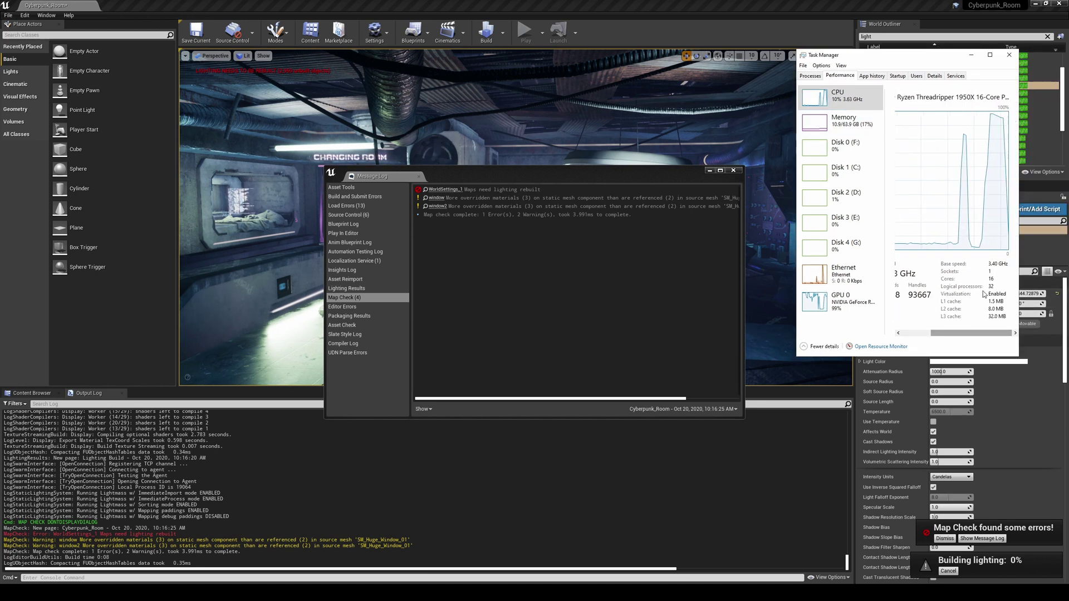
{"action": "left_click_drag", "start_coordinate": [978, 334], "coordinate": [946, 333]}
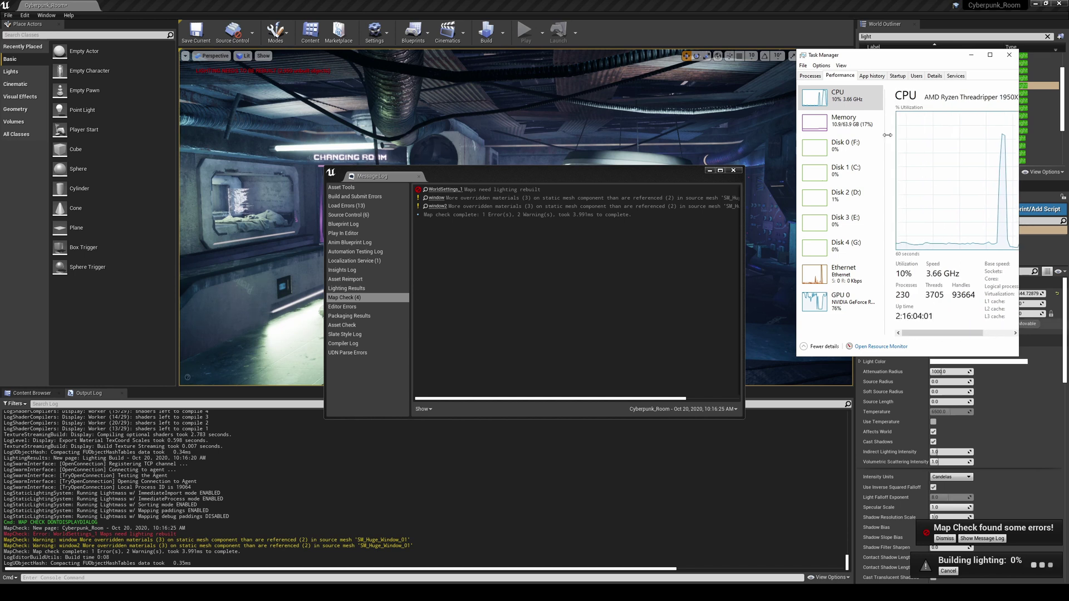
- Minimise the Message Log and bring Task Manager back in front to watch the CPU load
{"action": "left_click", "coordinate": [708, 171]}
{"action": "left_click", "coordinate": [708, 171]}
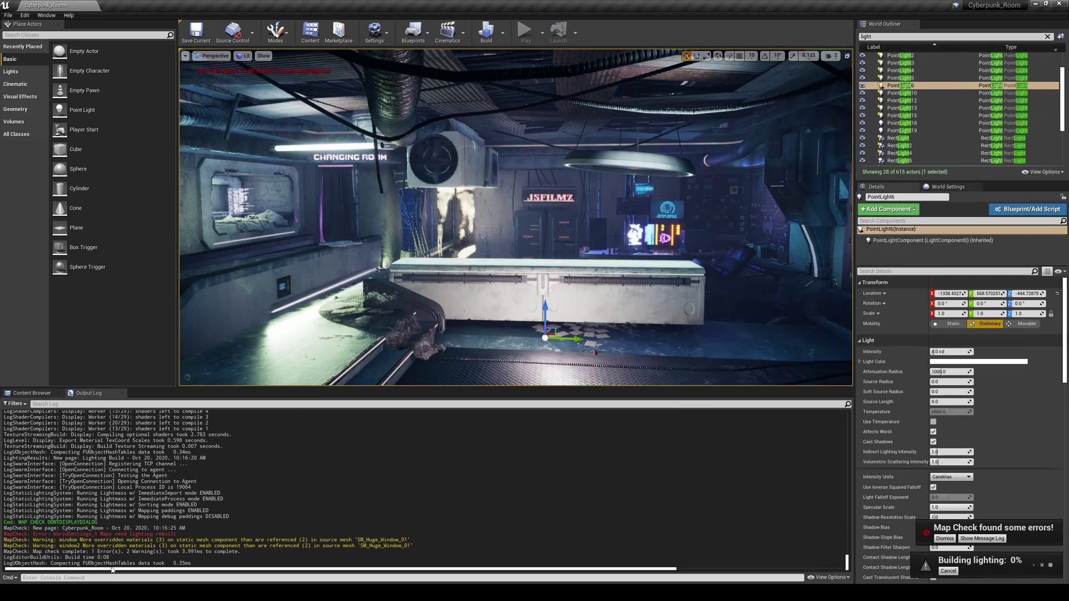
{"action": "key", "text": "alt+Tab"}
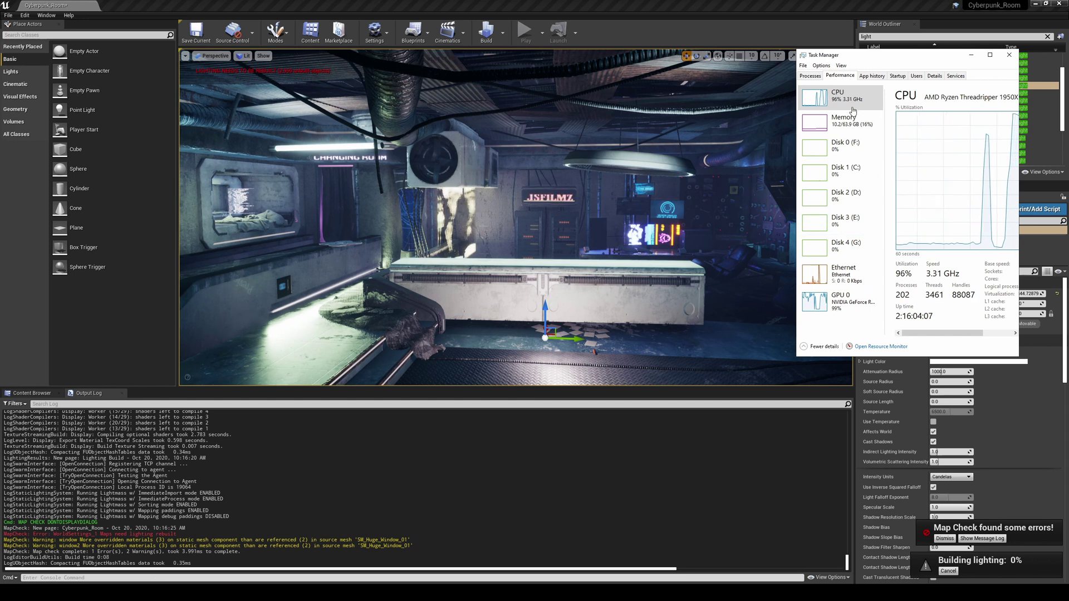
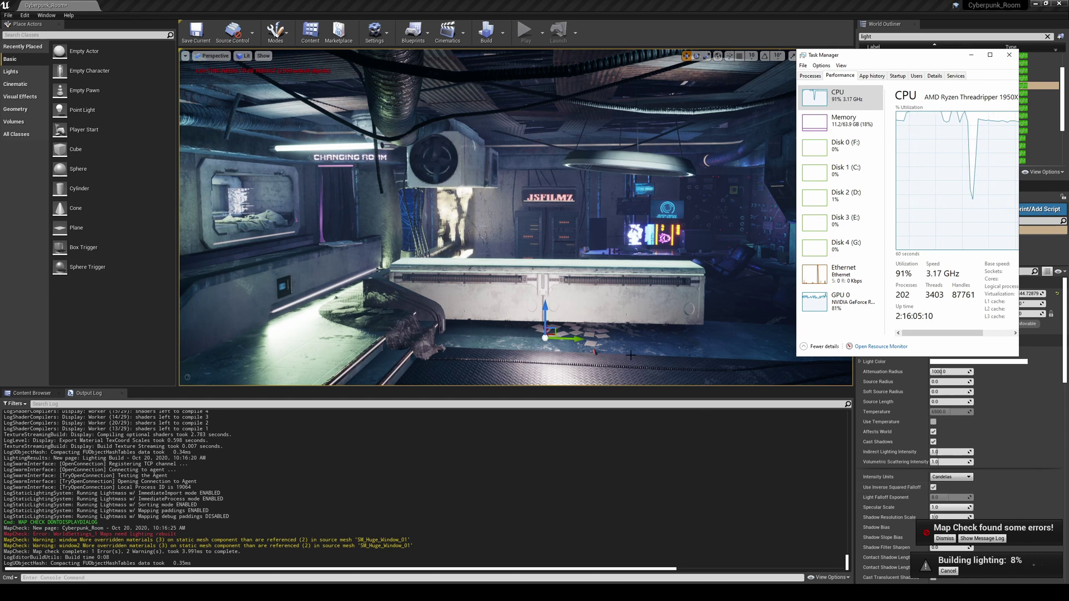
- Inspect the room's preview shadows in the Lighting Only view mode, and return the viewport to Lit
{"action": "right_click_drag", "start_coordinate": [621, 348], "coordinate": [693, 357]}
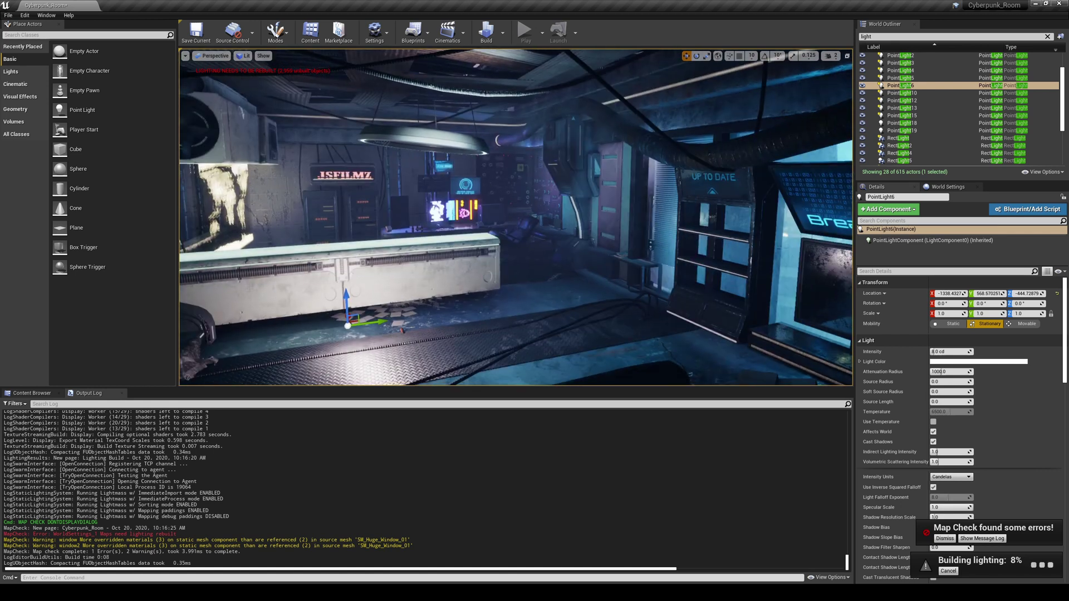
{"action": "left_click", "coordinate": [245, 55]}
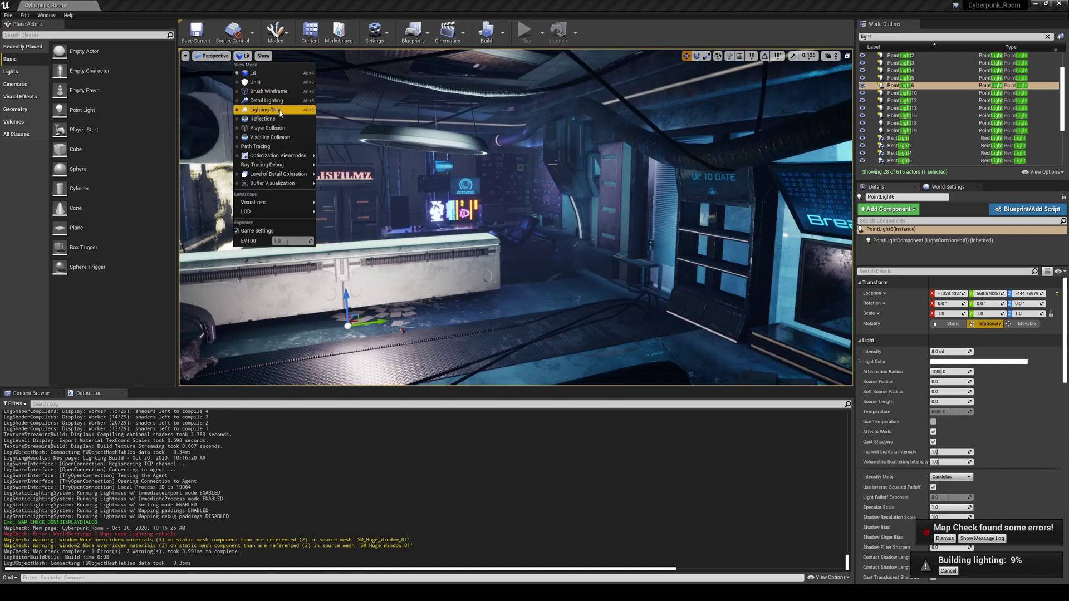
{"action": "left_click", "coordinate": [259, 106]}
{"action": "right_click_drag", "start_coordinate": [578, 261], "coordinate": [415, 268]}
{"action": "right_click_drag", "start_coordinate": [532, 240], "coordinate": [531, 209]}
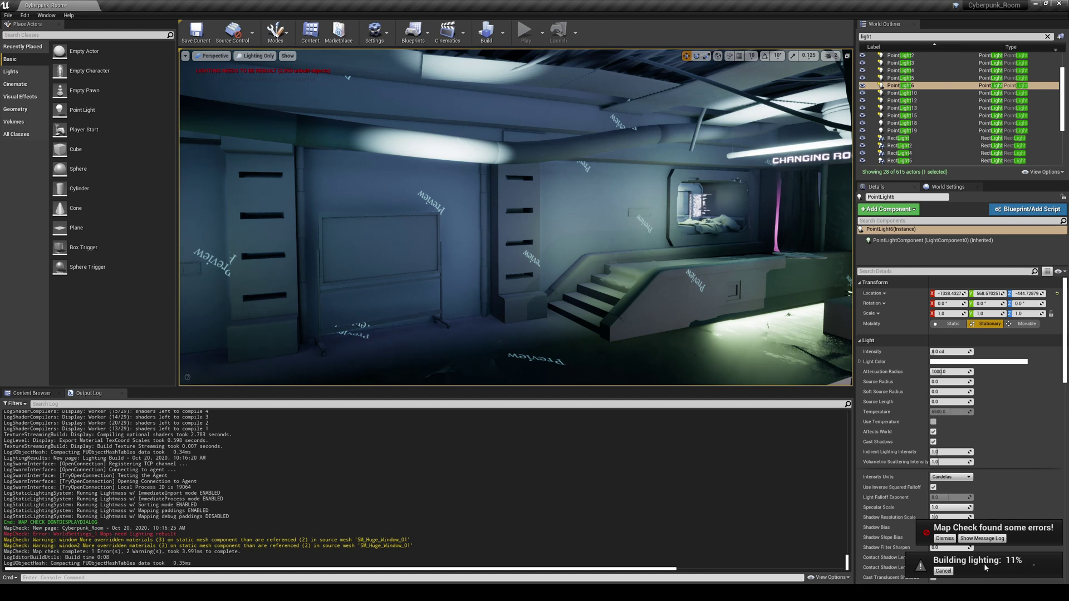
{"action": "key", "text": "alt+4"}
{"action": "right_click_drag", "start_coordinate": [549, 238], "coordinate": [729, 238]}
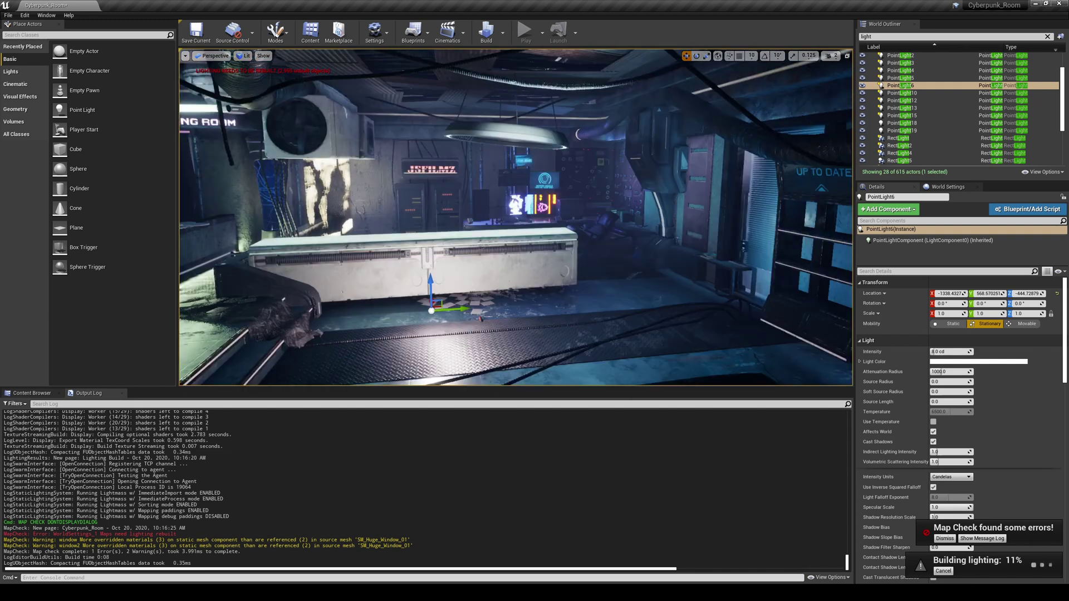
{"action": "right_click_drag", "start_coordinate": [599, 216], "coordinate": [584, 216]}
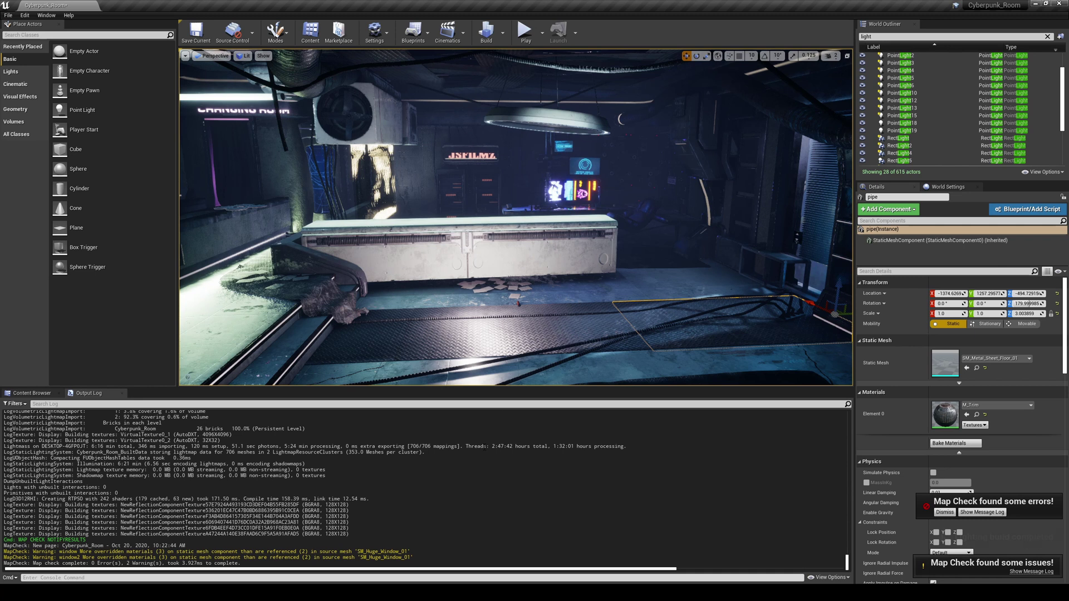
- Reveal the editor icons to select the point light in front of the counter, and hide them again
{"action": "right_click_drag", "start_coordinate": [541, 367], "coordinate": [490, 354]}
{"action": "right_click_drag", "start_coordinate": [474, 219], "coordinate": [553, 346]}
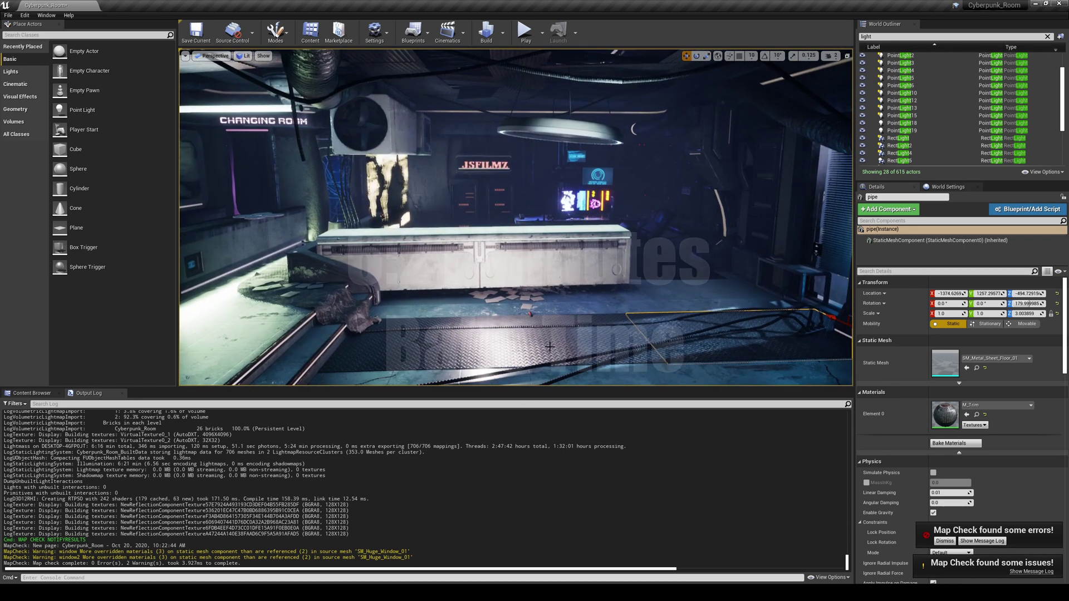
{"action": "key", "text": "g"}
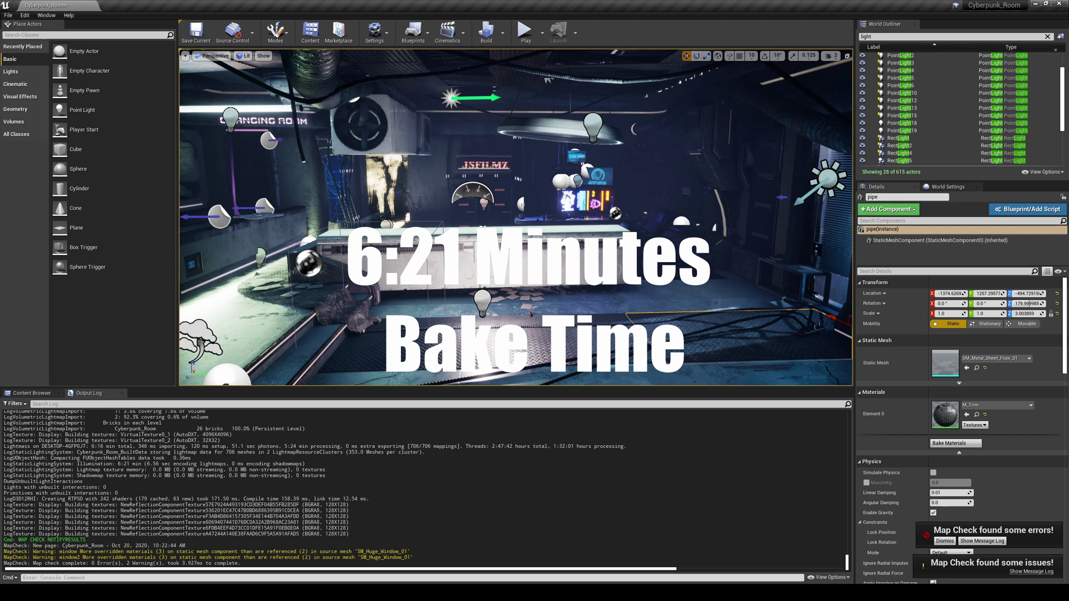
{"action": "left_click", "coordinate": [482, 300]}
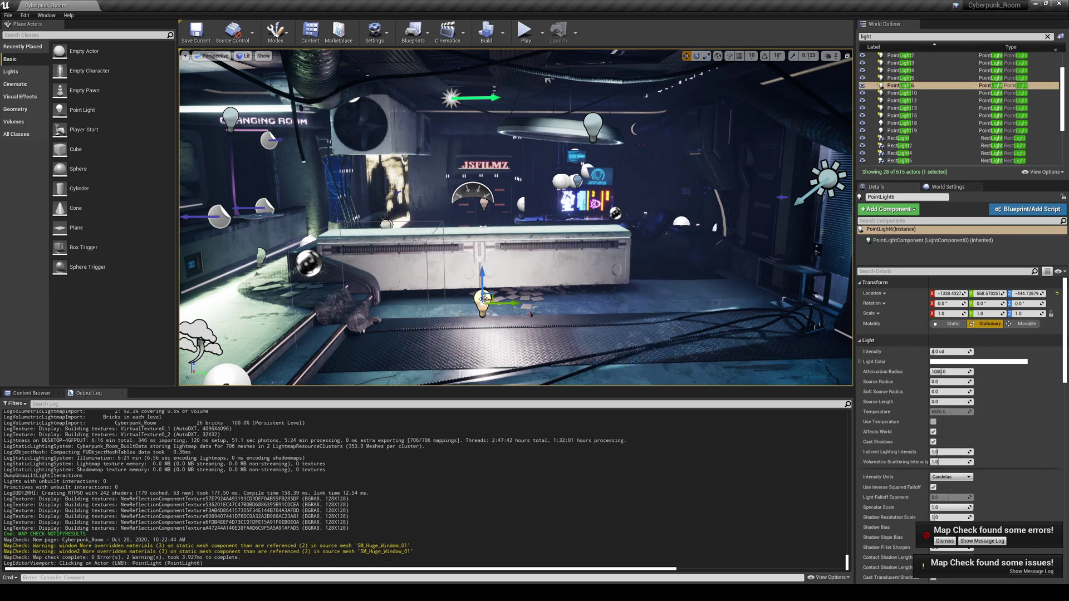
{"action": "key", "text": "g"}
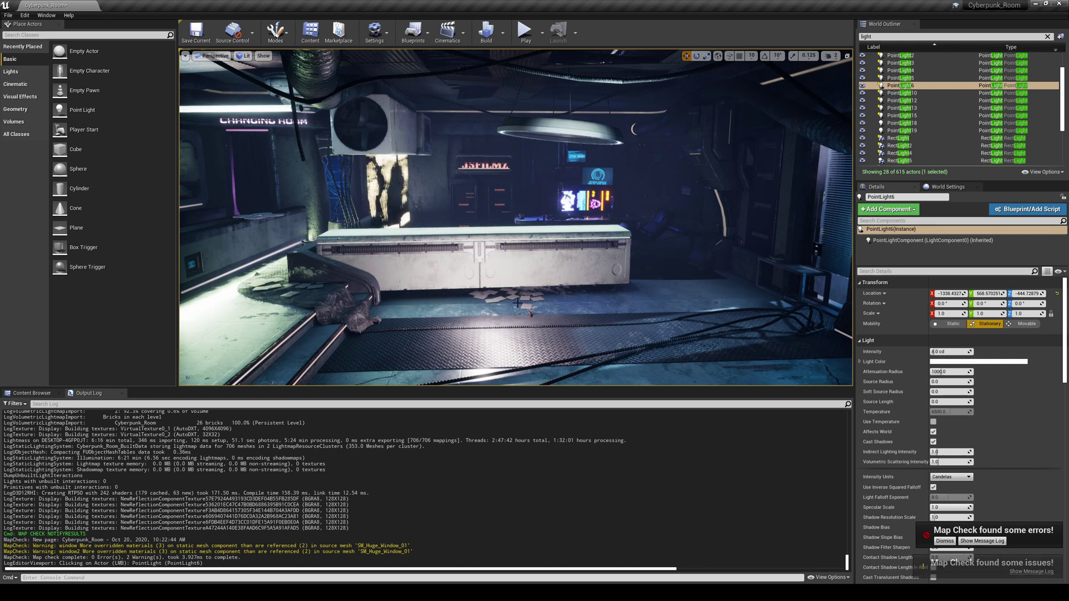
- Switch to GPU-Z and move its window higher to view the graphics card's specifications
{"action": "key", "text": "alt+Tab"}
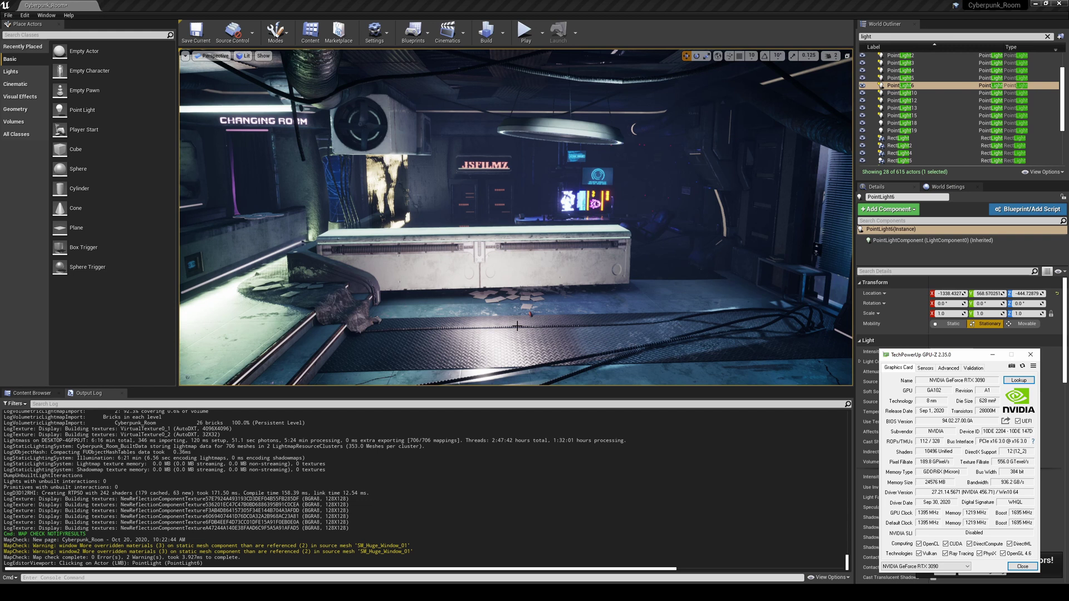
{"action": "left_click_drag", "start_coordinate": [935, 355], "coordinate": [949, 304]}
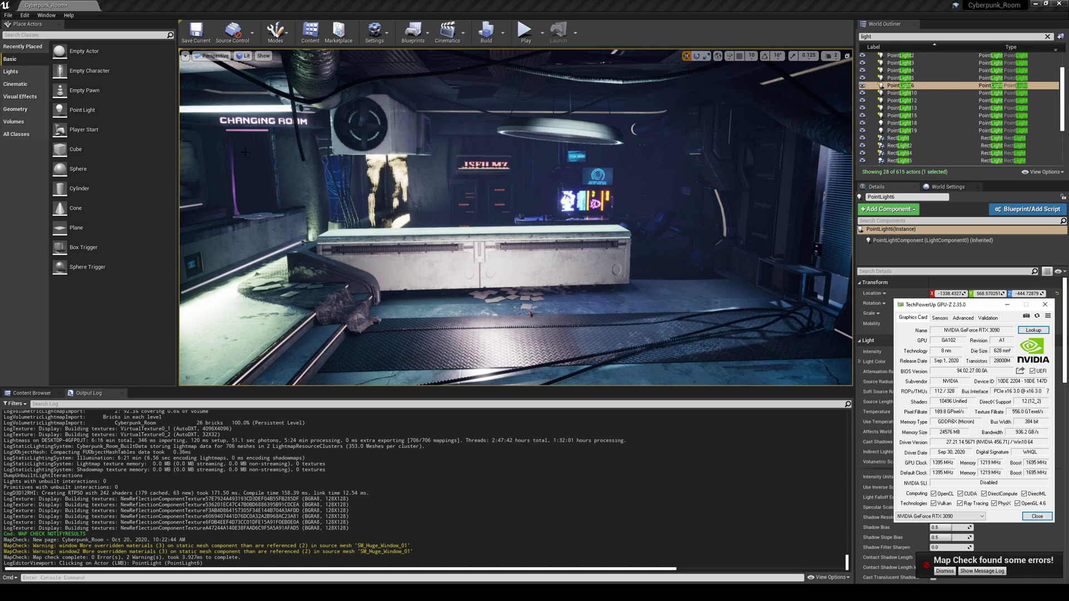
- Search the built-in plugins for "gpu" to check the GPU Lightmass plugin, and close the plugin browser
{"action": "left_click", "coordinate": [24, 15]}
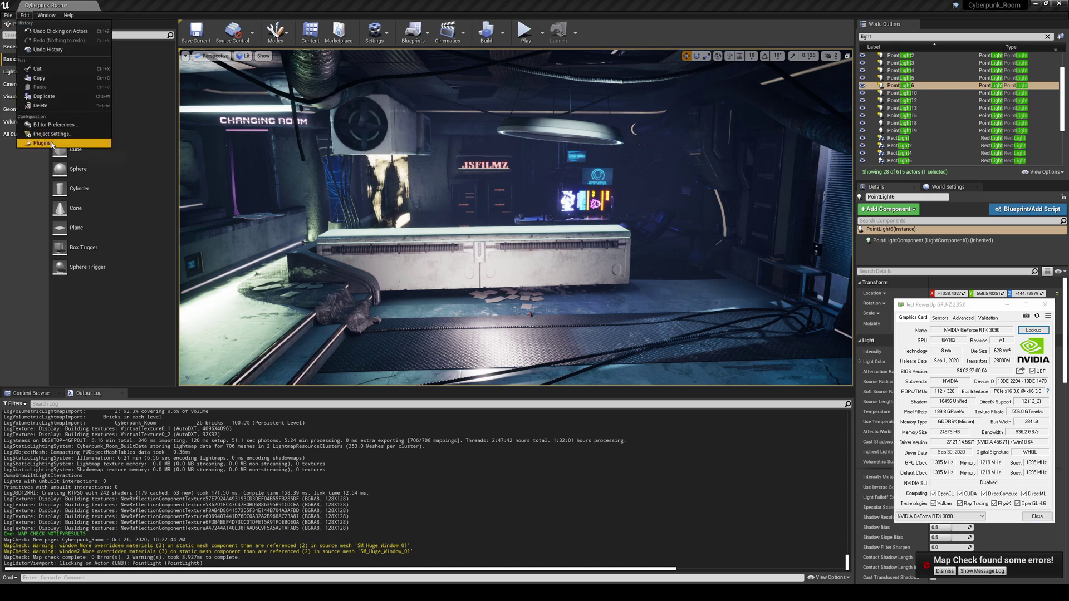
{"action": "left_click", "coordinate": [33, 144]}
{"action": "left_click", "coordinate": [270, 191]}
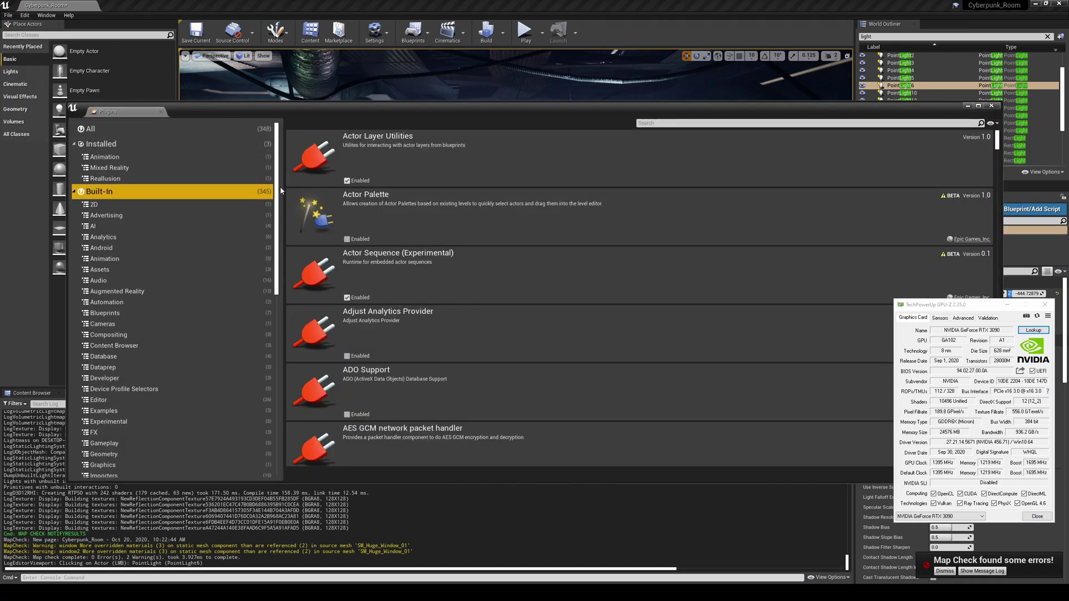
{"action": "left_click", "coordinate": [658, 122]}
{"action": "type", "text": "gpu"}
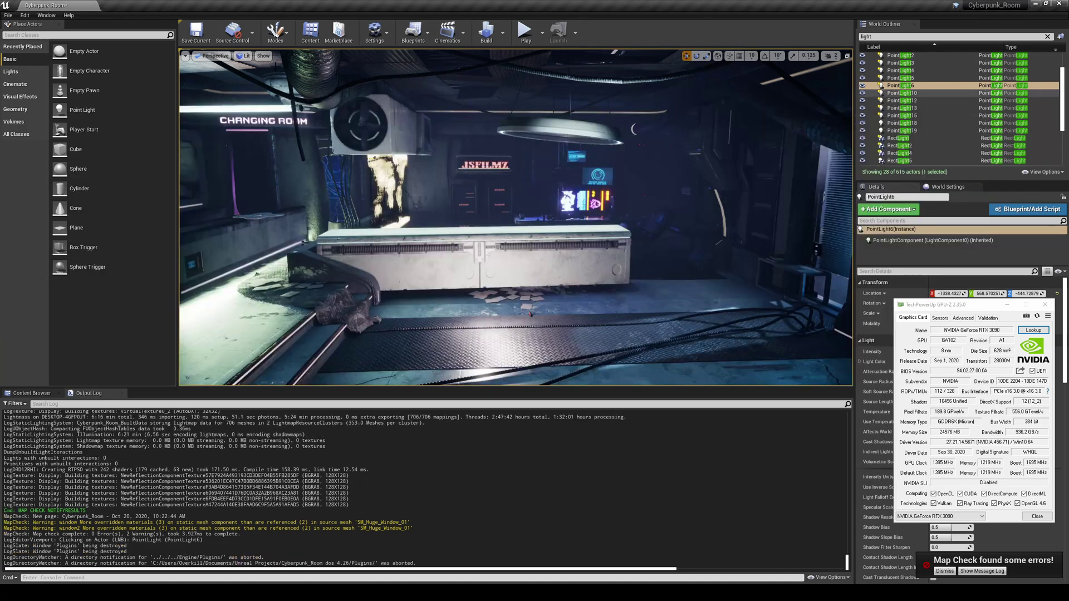
{"action": "left_click", "coordinate": [992, 105]}
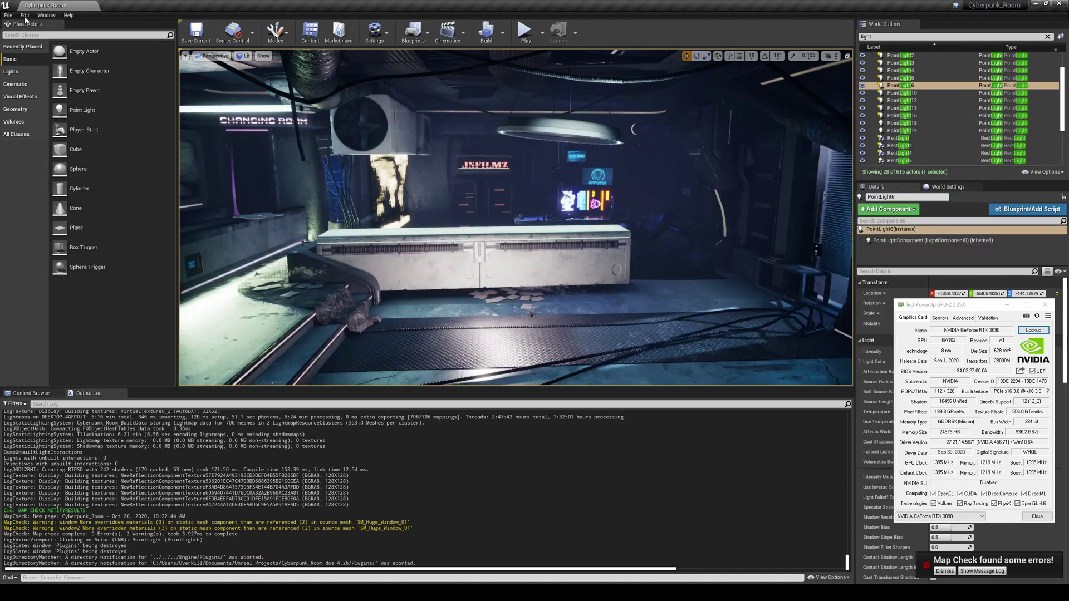
- Check the Ray Tracing option under the engine's Rendering section in the Project Settings
{"action": "left_click", "coordinate": [25, 15]}
{"action": "left_click", "coordinate": [55, 140]}
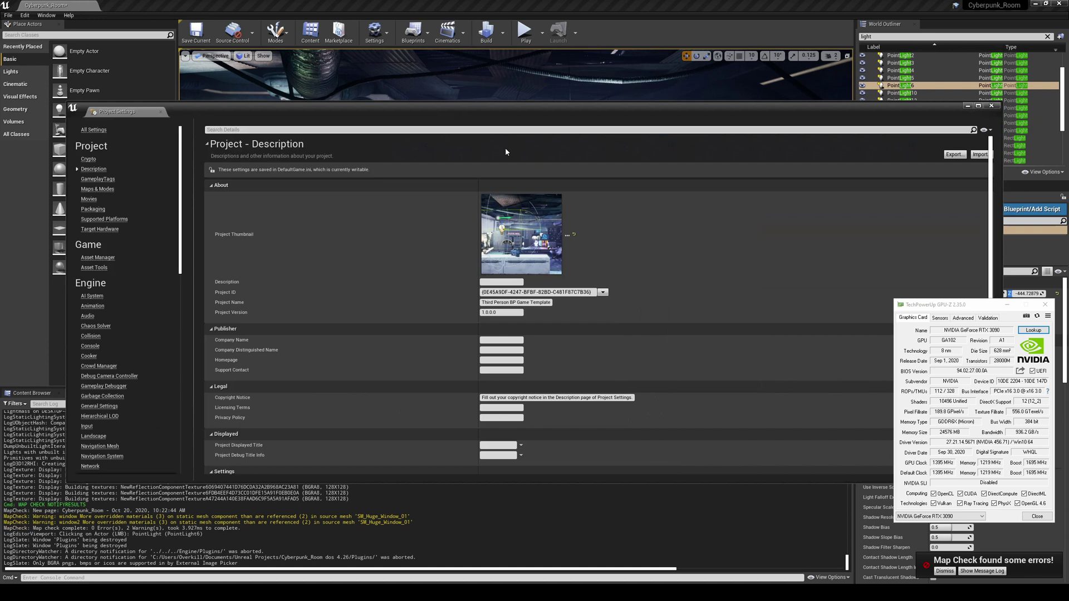
{"action": "left_click", "coordinate": [306, 130]}
{"action": "type", "text": "ray"}
{"action": "left_click", "coordinate": [483, 358]}
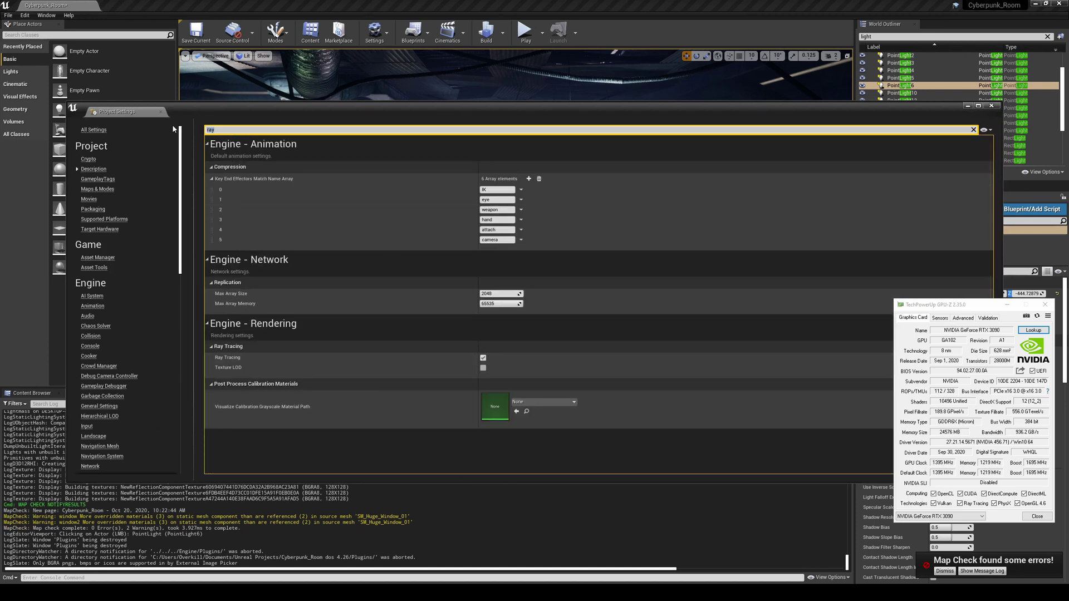
- Check the Windows default RHI and the virtual texture lightmap options in the Project Settings, and close them
{"action": "double_click", "coordinate": [210, 129]}
{"action": "type", "text": "rhi"}
{"action": "scroll", "coordinate": [517, 441], "scroll_direction": "down", "scroll_amount": 1}
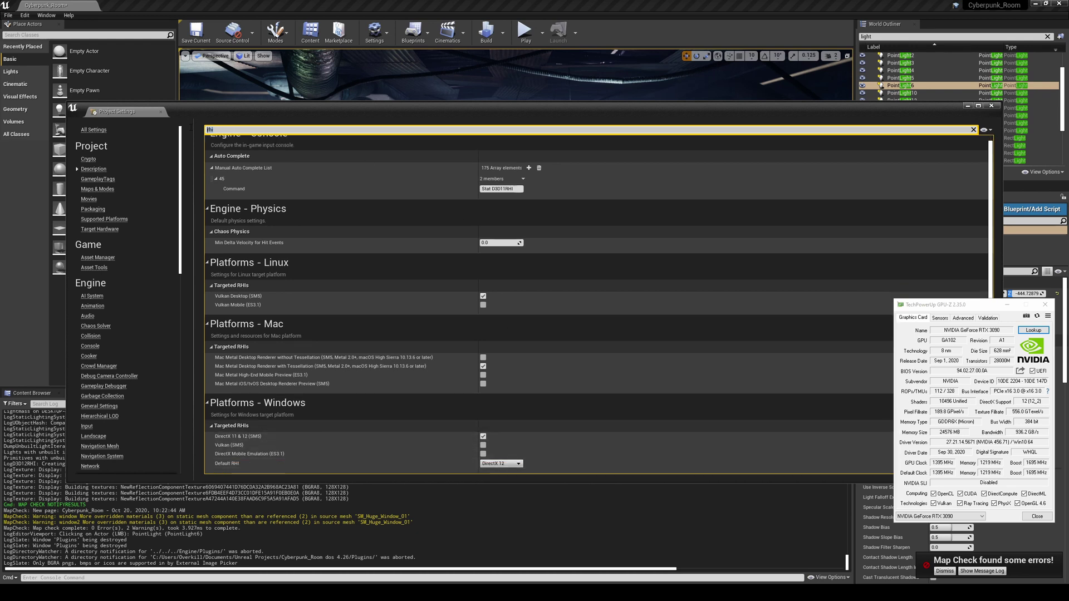
{"action": "key", "text": "ctrl+a"}
{"action": "type", "text": "vir"}
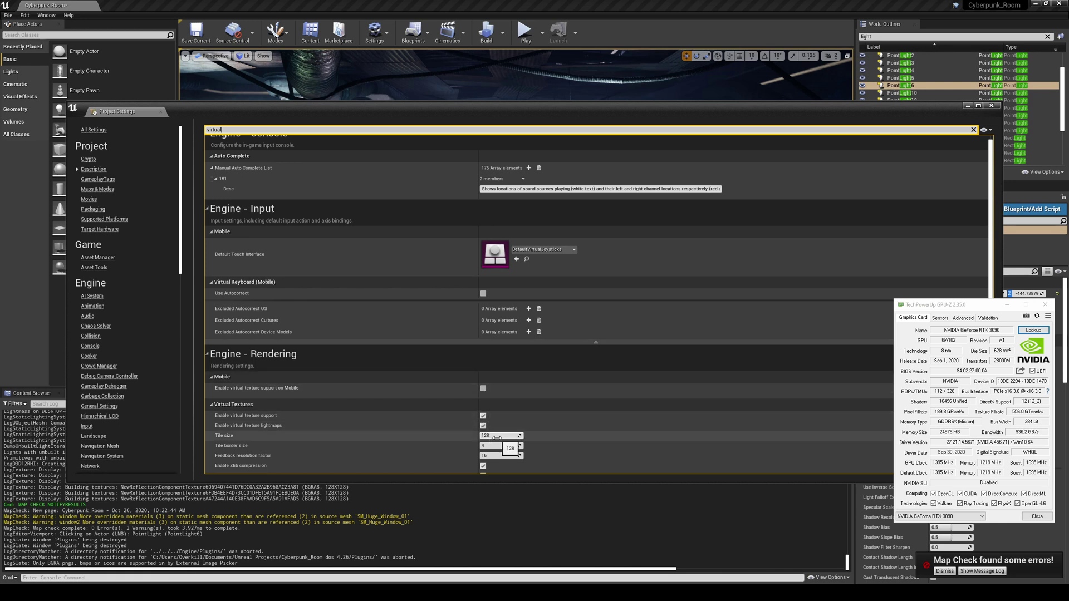
{"action": "left_click", "coordinate": [988, 106]}
- Find the Lightmass importance volume in the World Outliner, select it, and set the viewport to Unlit
{"action": "left_click", "coordinate": [878, 37]}
{"action": "type", "text": "mass"}
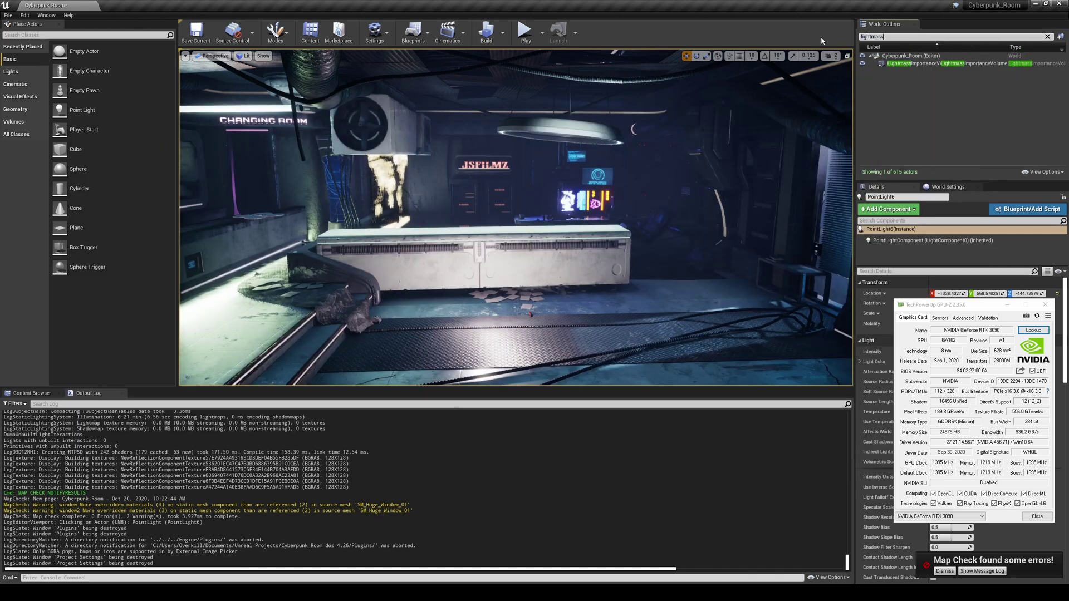
{"action": "left_click", "coordinate": [913, 63]}
{"action": "left_click", "coordinate": [243, 56]}
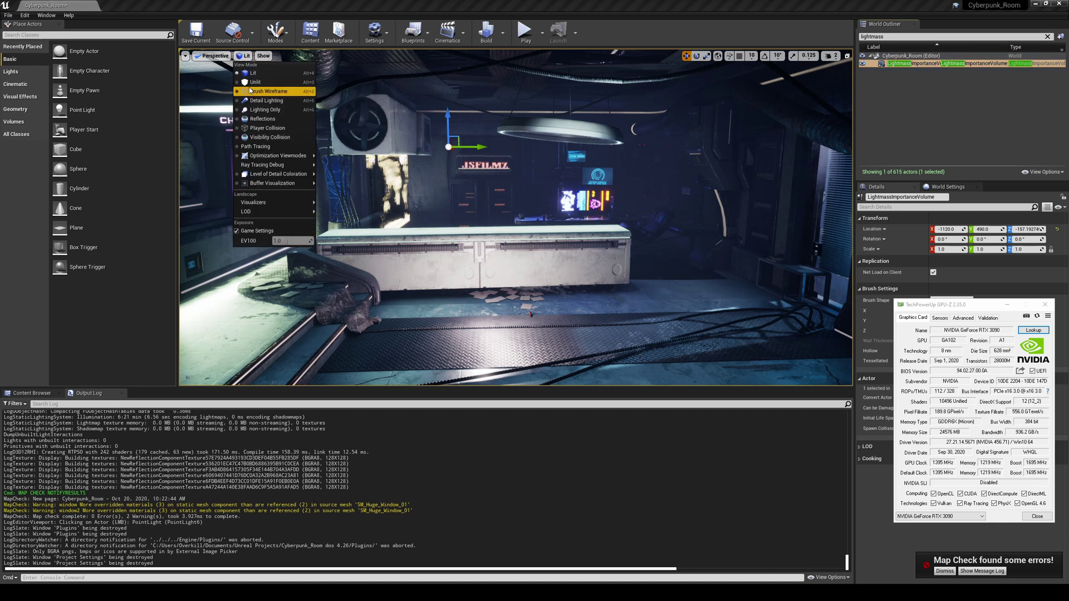
{"action": "left_click", "coordinate": [255, 82]}
- Lower the X location of the Lightmass importance volume around the room to about -1450, and return the camera speed to 3
{"action": "left_click", "coordinate": [829, 56]}
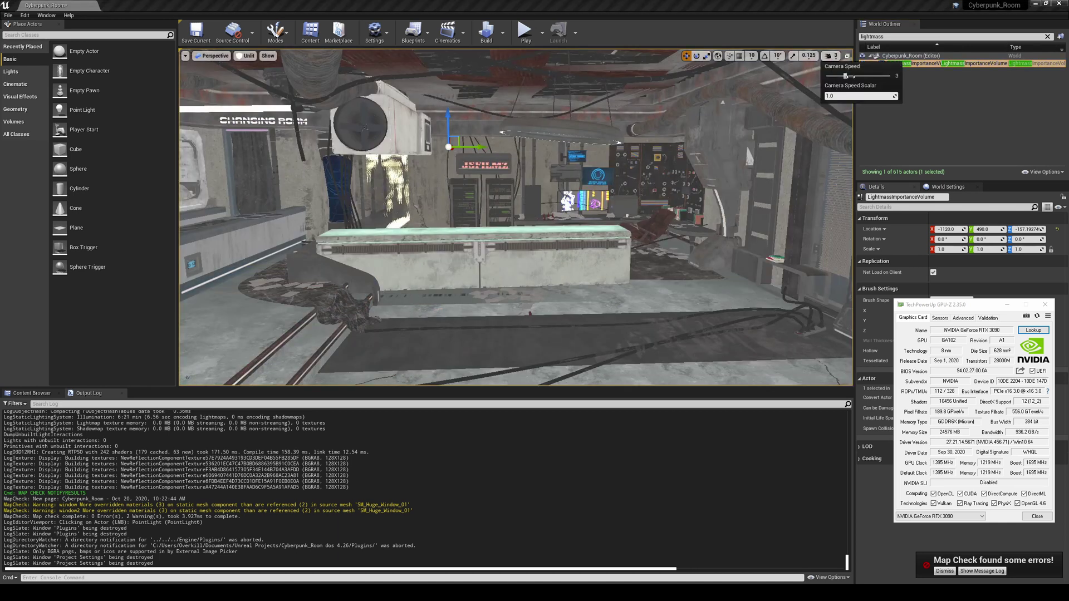
{"action": "key", "text": "s"}
{"action": "right_click_drag", "start_coordinate": [779, 145], "coordinate": [735, 253]}
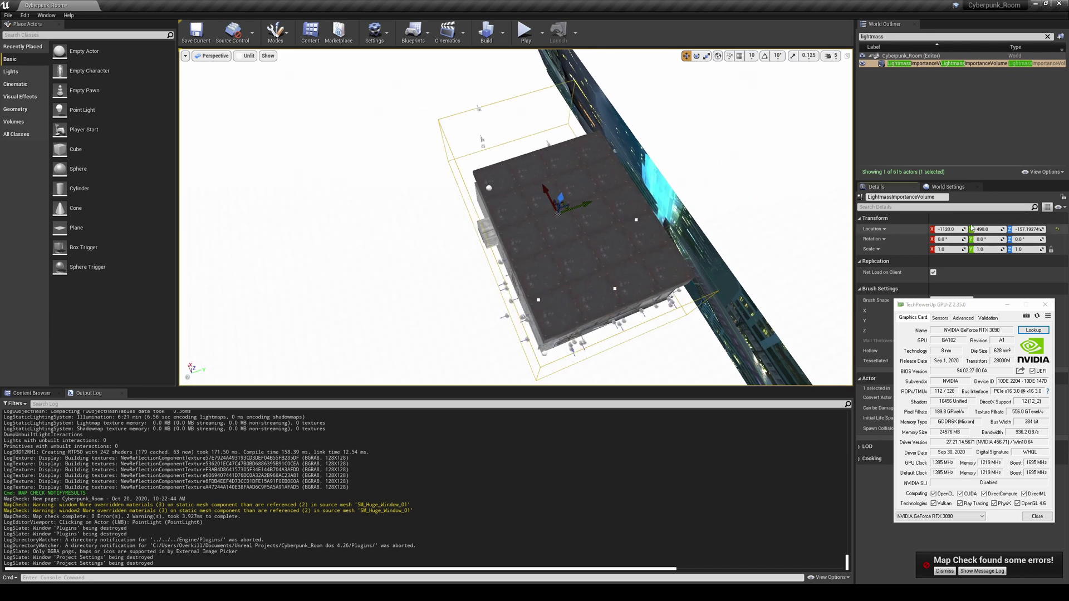
{"action": "left_click_drag", "start_coordinate": [939, 230], "coordinate": [891, 229]}
{"action": "key", "text": "w"}
{"action": "right_click_drag", "start_coordinate": [515, 217], "coordinate": [501, 131]}
{"action": "left_click", "coordinate": [832, 55]}
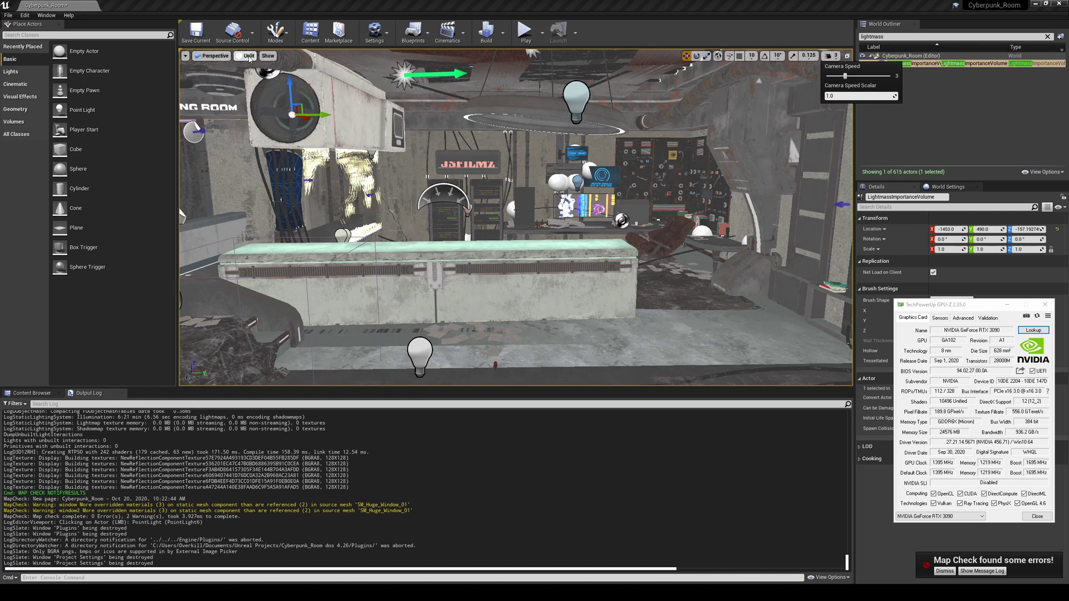
- Set the viewport to Lighting Only, frame the counter up close, and hide the editor icons
{"action": "left_click", "coordinate": [245, 56]}
{"action": "left_click", "coordinate": [283, 110]}
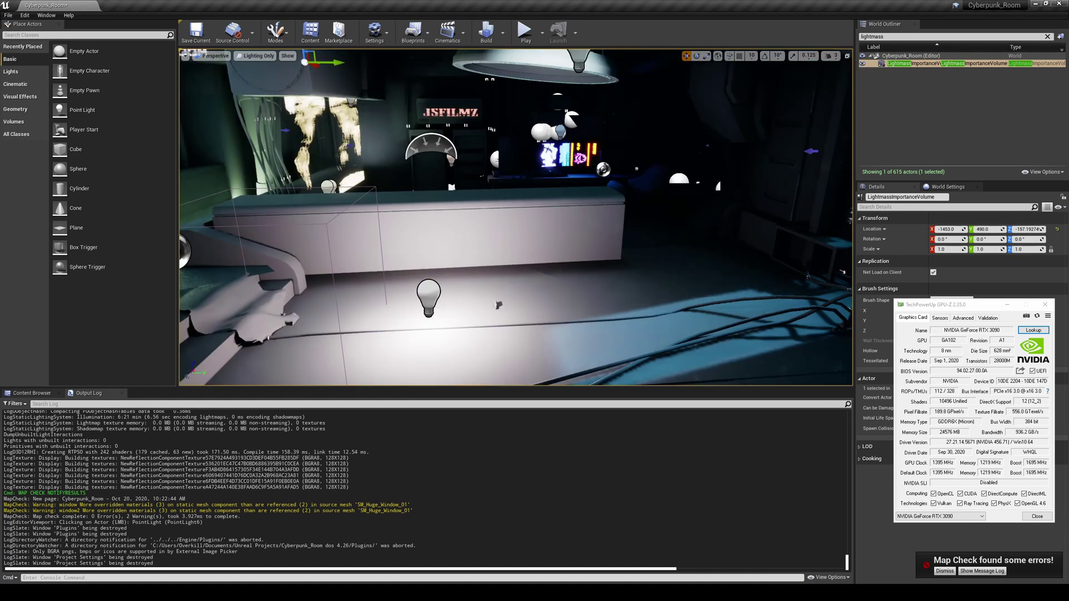
{"action": "key", "text": "w"}
{"action": "right_click_drag", "start_coordinate": [432, 202], "coordinate": [433, 194]}
{"action": "key", "text": "g"}
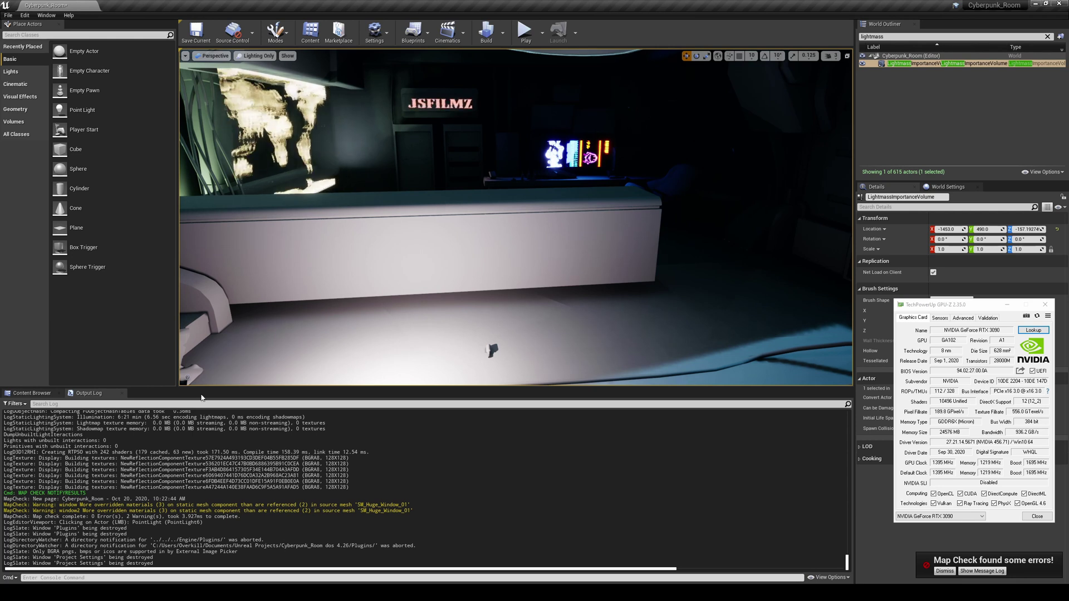
{"action": "right_click_drag", "start_coordinate": [431, 310], "coordinate": [479, 319]}
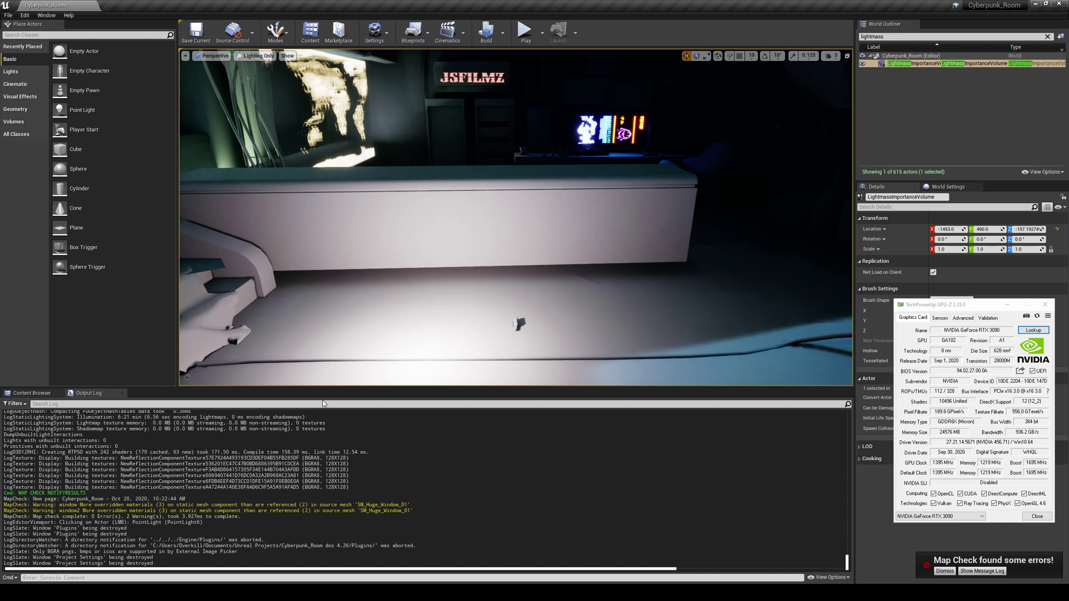
- Run the console command r.RayTracing.ForceAllRayTracingEffects 0 in the Output Log
{"action": "left_click", "coordinate": [68, 576]}
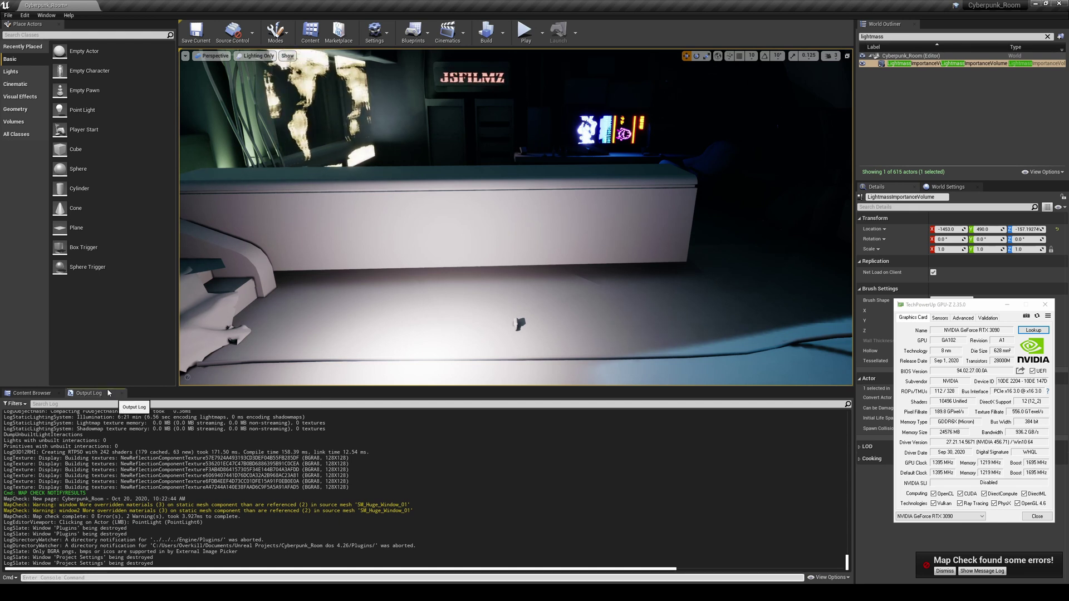
{"action": "left_click", "coordinate": [54, 17]}
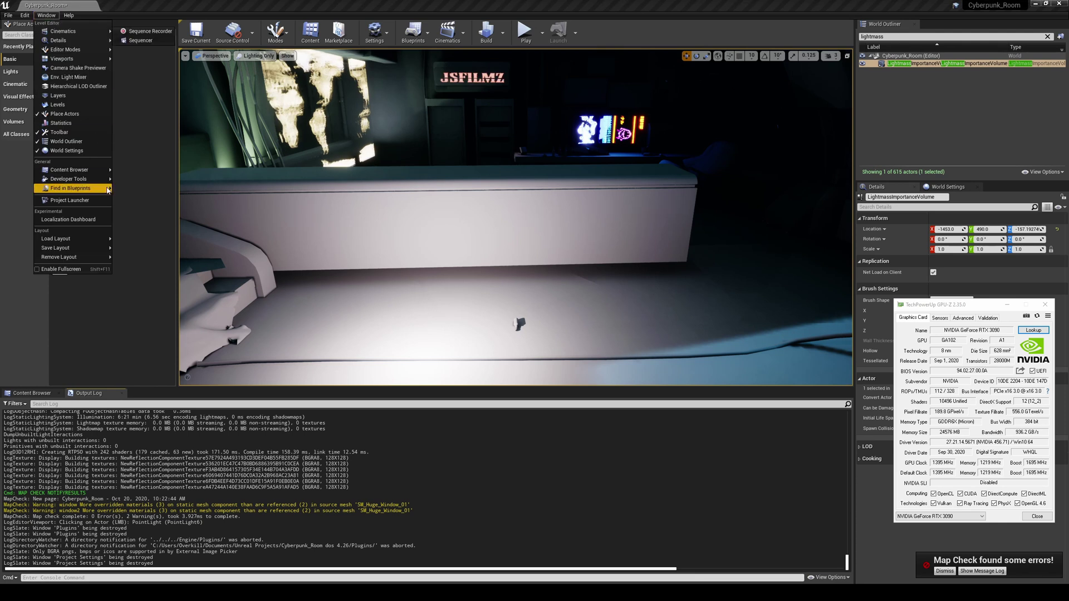
{"action": "mouse_move", "coordinate": [98, 181]}
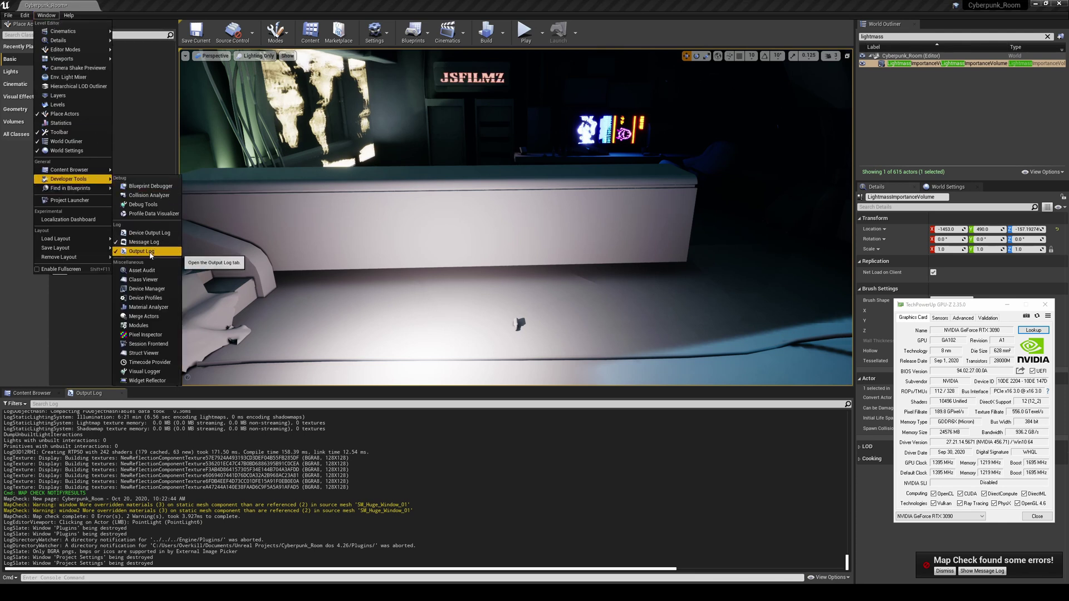
{"action": "left_click", "coordinate": [65, 578]}
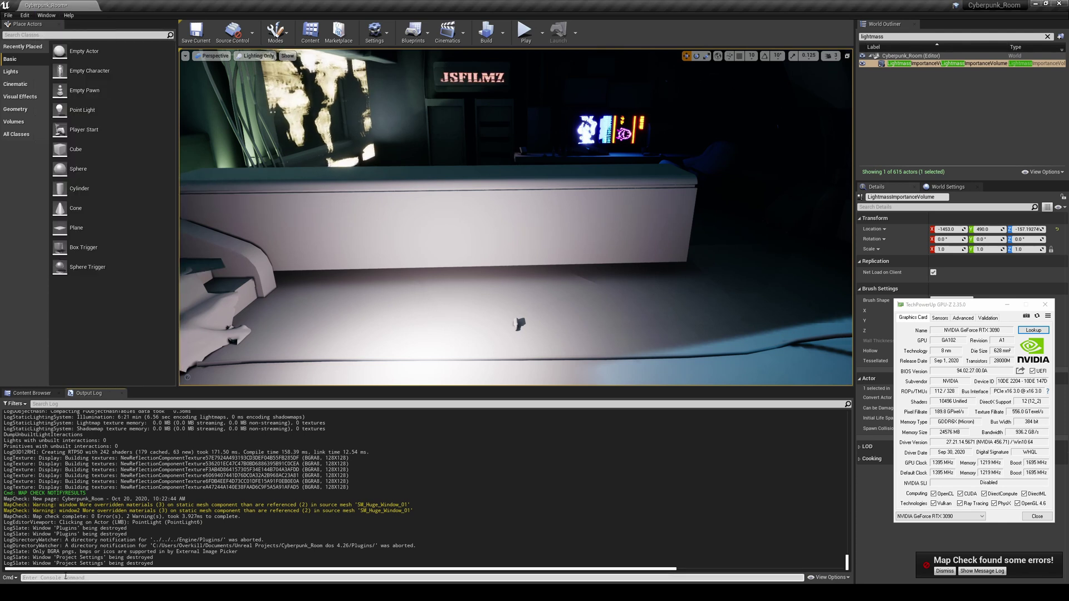
{"action": "type", "text": "forceall"}
{"action": "left_click", "coordinate": [62, 477]}
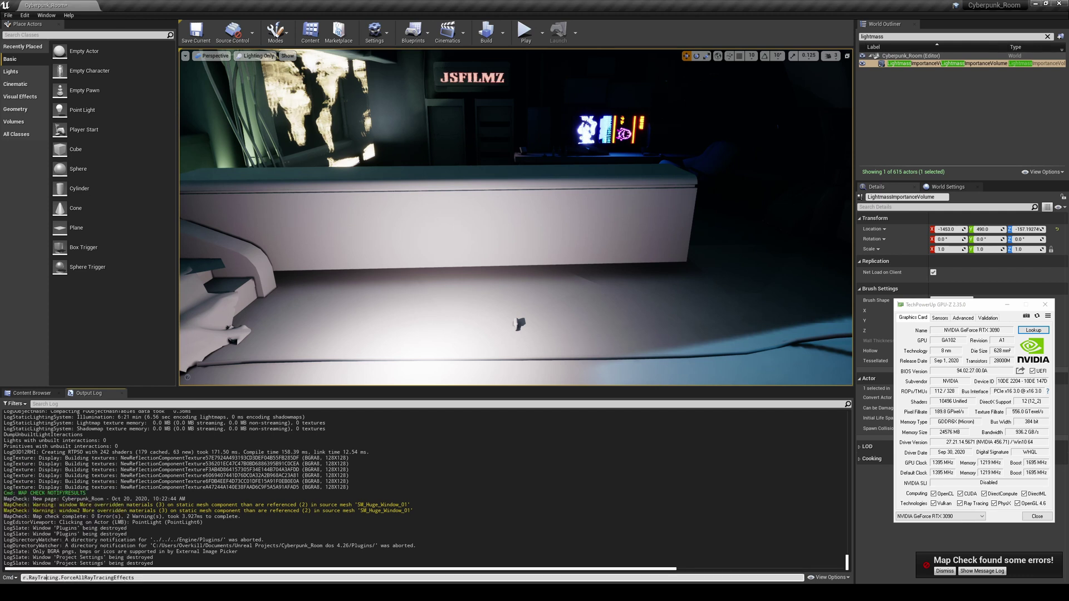
{"action": "type", "text": "0"}
{"action": "key", "text": "Return"}
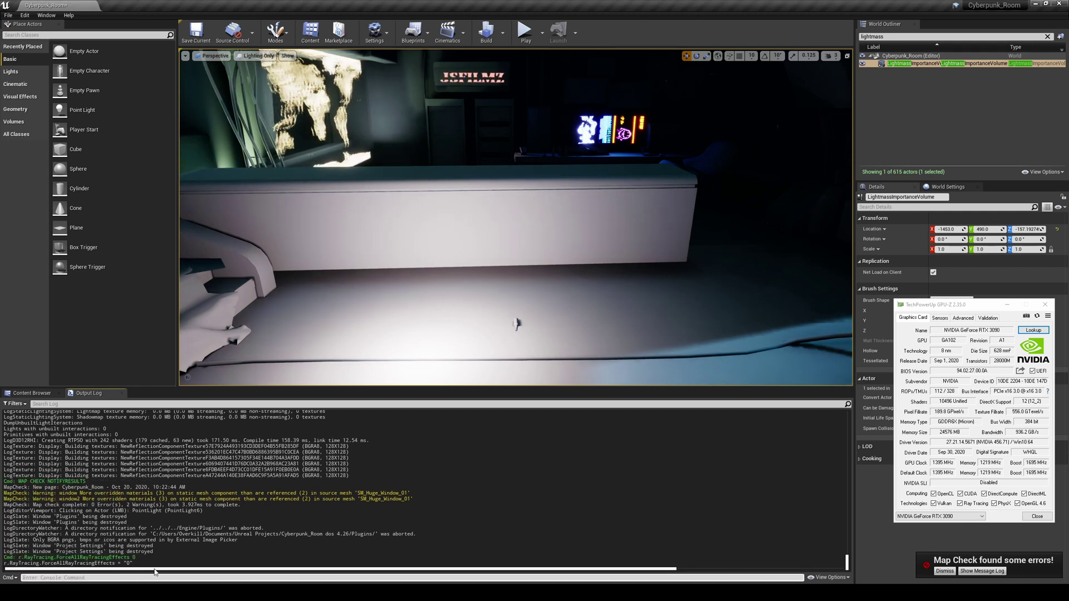
- Inspect the lighting around the counter with the editor icons revealed, and hide them again
{"action": "right_click_drag", "start_coordinate": [516, 217], "coordinate": [435, 234]}
{"action": "right_click_drag", "start_coordinate": [555, 268], "coordinate": [440, 278]}
{"action": "key", "text": "g"}
{"action": "right_click_drag", "start_coordinate": [431, 205], "coordinate": [430, 205]}
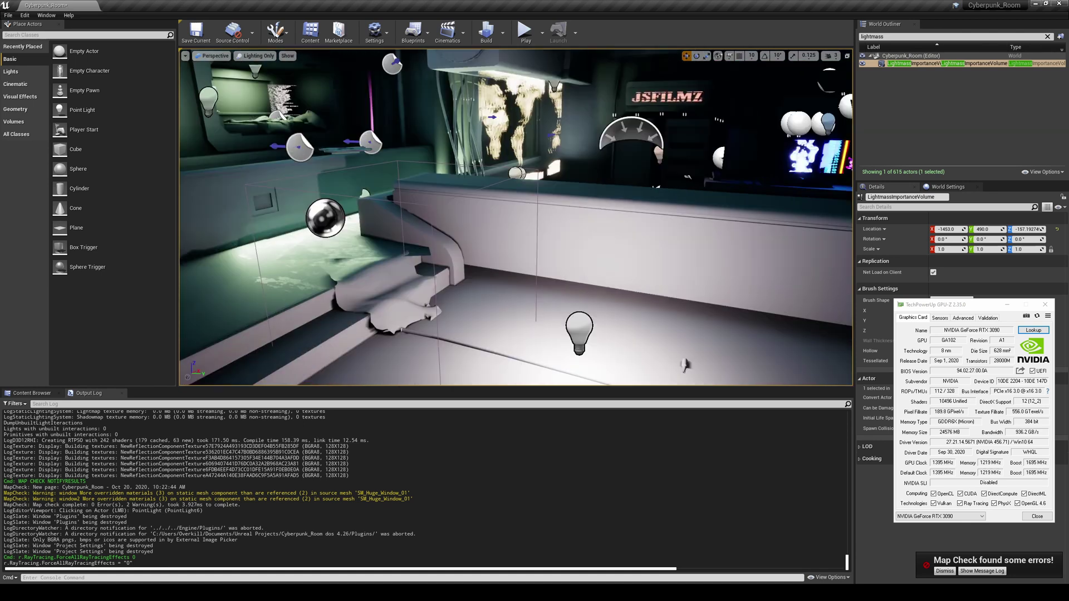
{"action": "left_click", "coordinate": [430, 206]}
{"action": "right_click_drag", "start_coordinate": [653, 246], "coordinate": [729, 225]}
{"action": "key", "text": "g"}
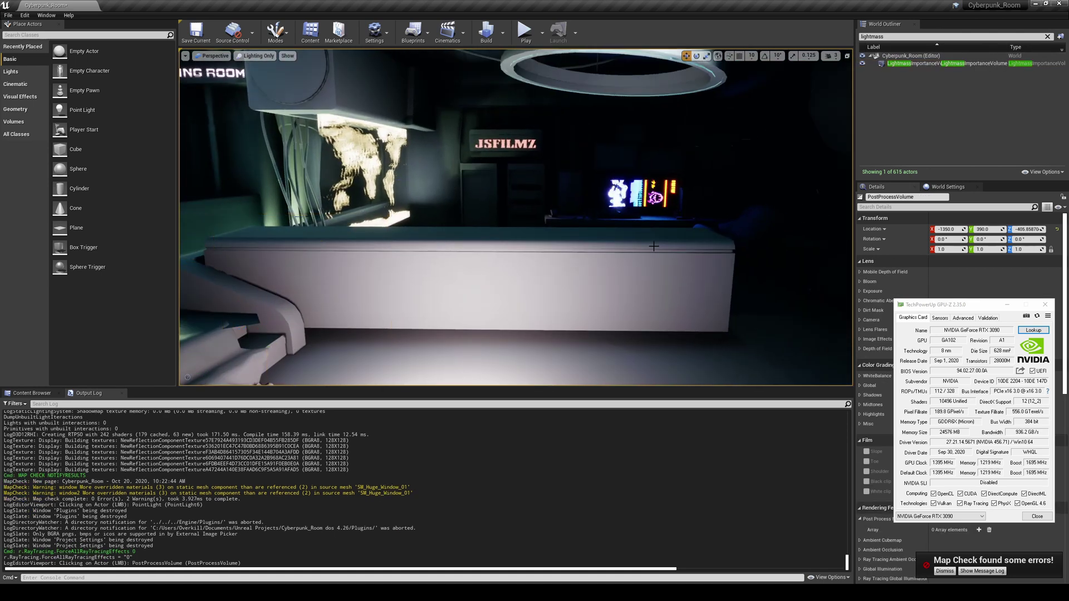
- Clear the World Outliner search and open the GPU Lightmass settings
{"action": "left_click", "coordinate": [1047, 37]}
{"action": "right_click_drag", "start_coordinate": [540, 289], "coordinate": [541, 306]}
{"action": "key", "text": "s"}
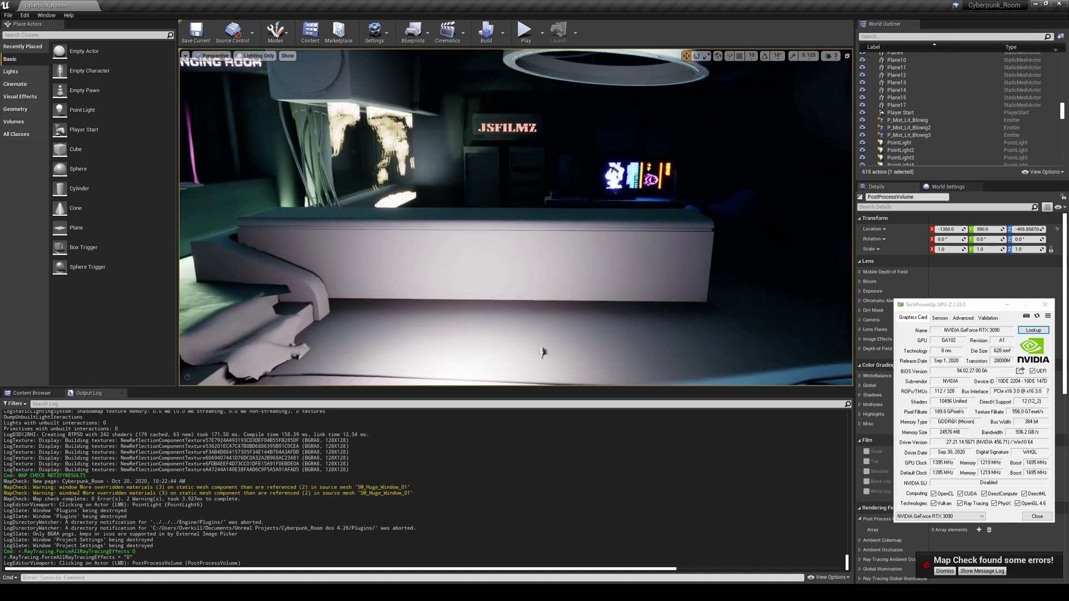
{"action": "left_click", "coordinate": [503, 32]}
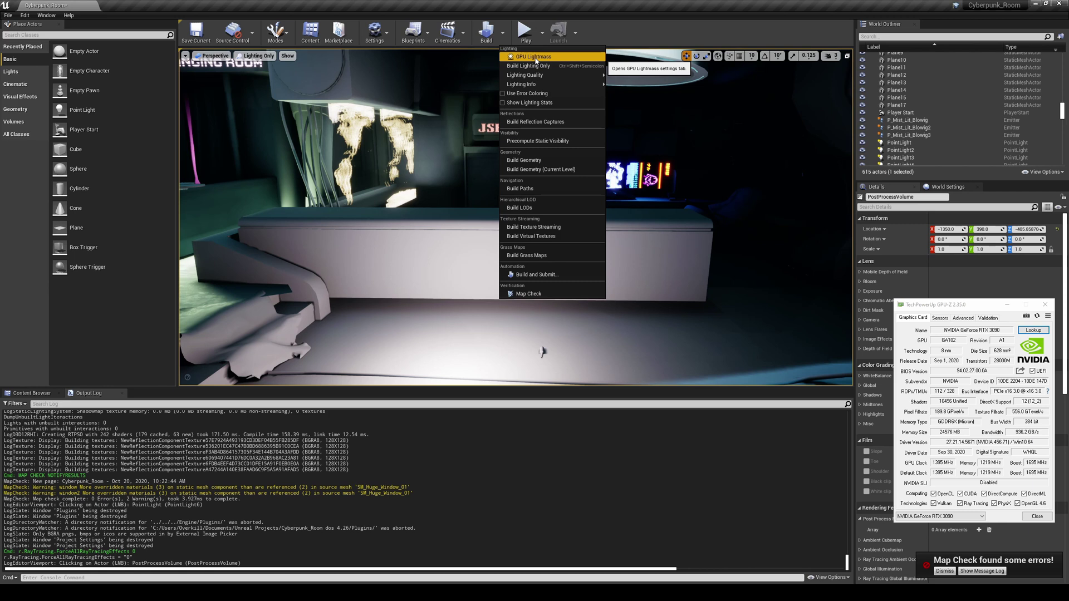
{"action": "left_click", "coordinate": [533, 57]}
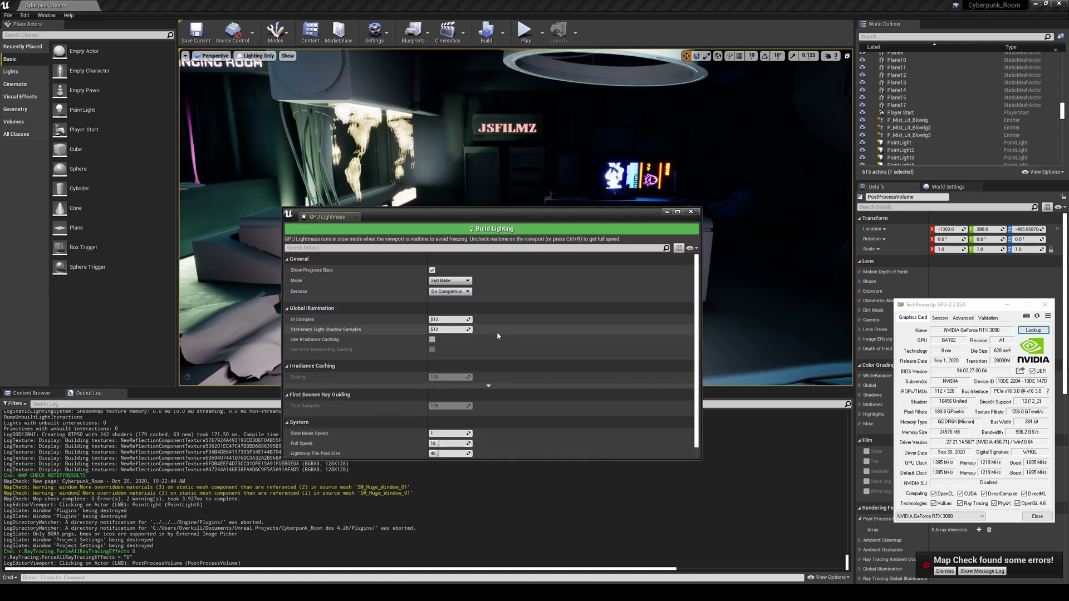
- Set GPU Lightmass Denoise to None and both GI Samples and Stationary Light Shadow Samples to 128
{"action": "left_click", "coordinate": [450, 291]}
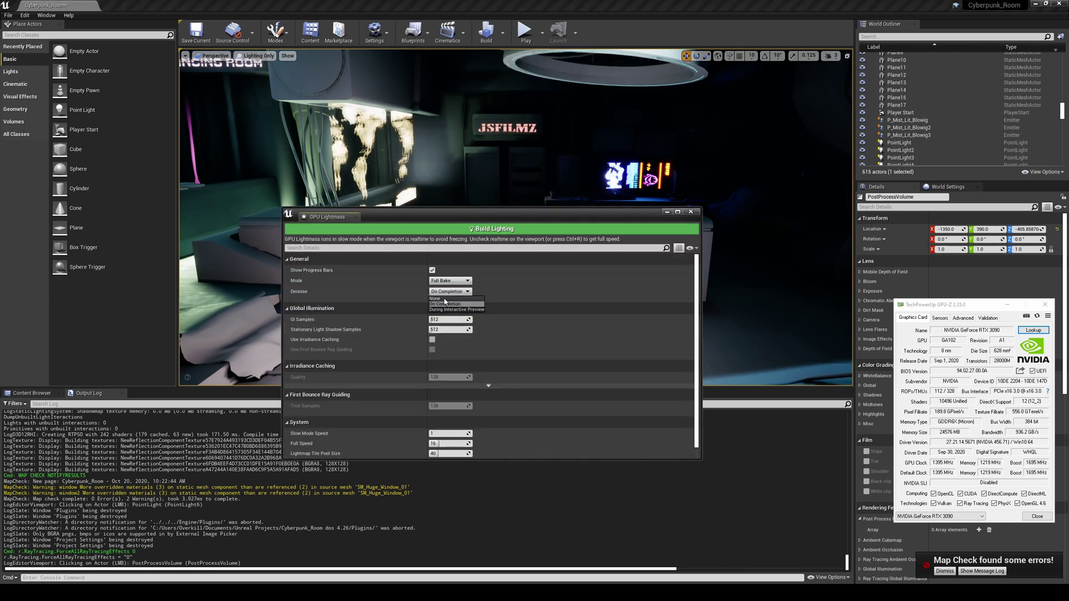
{"action": "left_click", "coordinate": [437, 298]}
{"action": "left_click", "coordinate": [453, 319]}
{"action": "type", "text": "122"}
{"action": "key", "text": "Tab"}
{"action": "type", "text": "128"}
{"action": "key", "text": "Tab"}
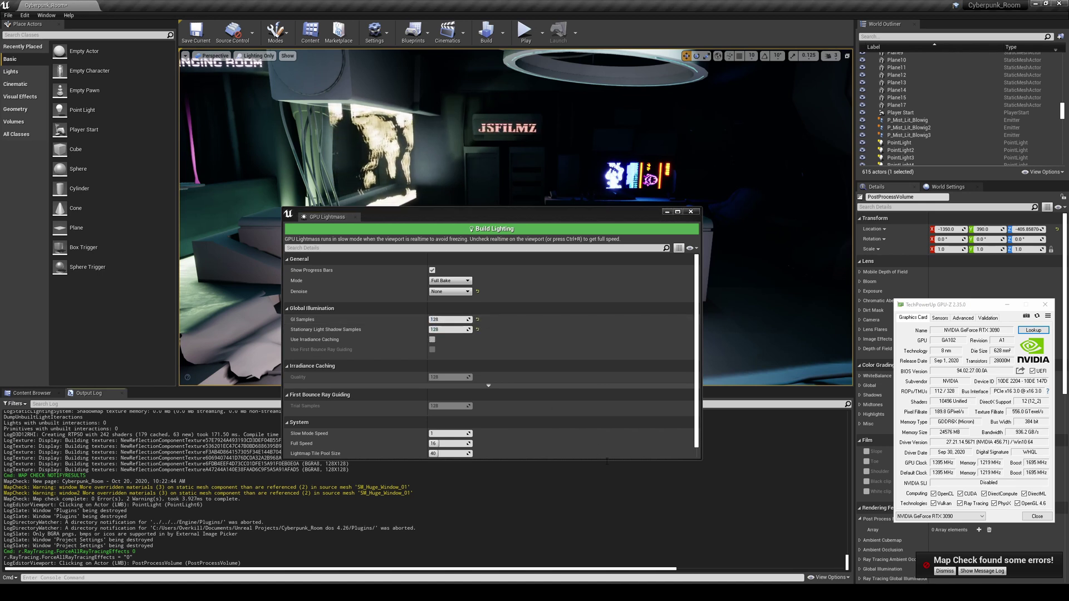
- Enlarge the GPU Lightmass window and move it higher, and show the sensor readings in GPU-Z
{"action": "left_click_drag", "start_coordinate": [606, 459], "coordinate": [606, 482]}
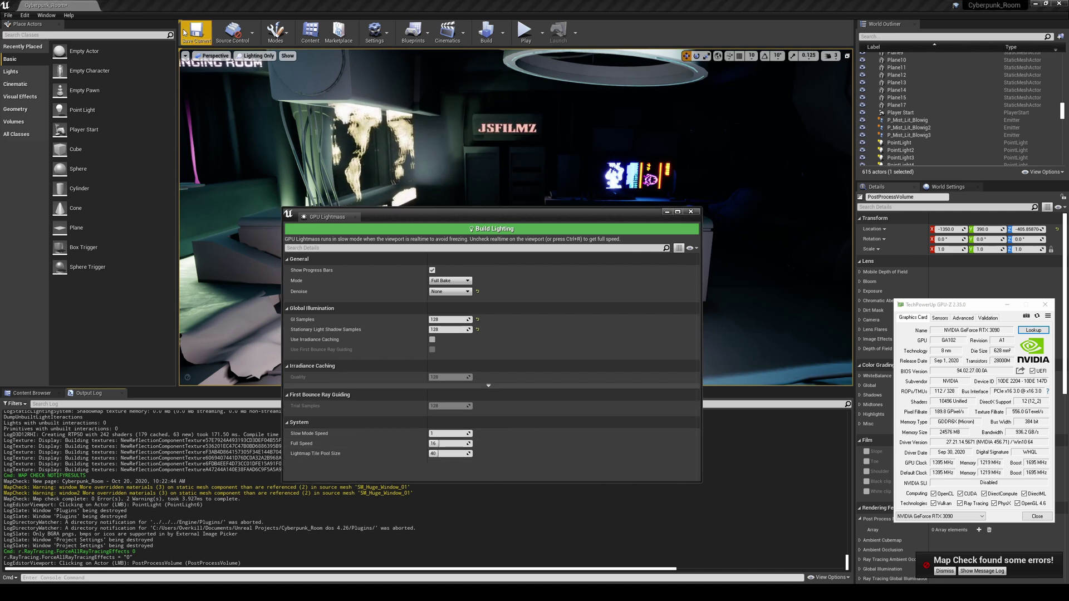
{"action": "left_click", "coordinate": [184, 56]}
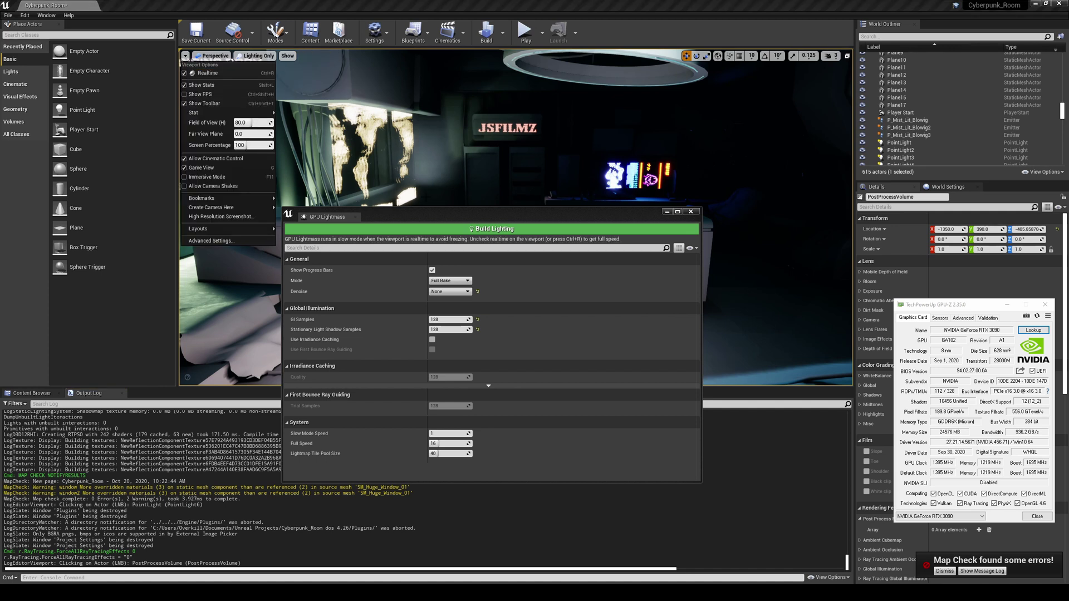
{"action": "left_click_drag", "start_coordinate": [441, 214], "coordinate": [452, 164]}
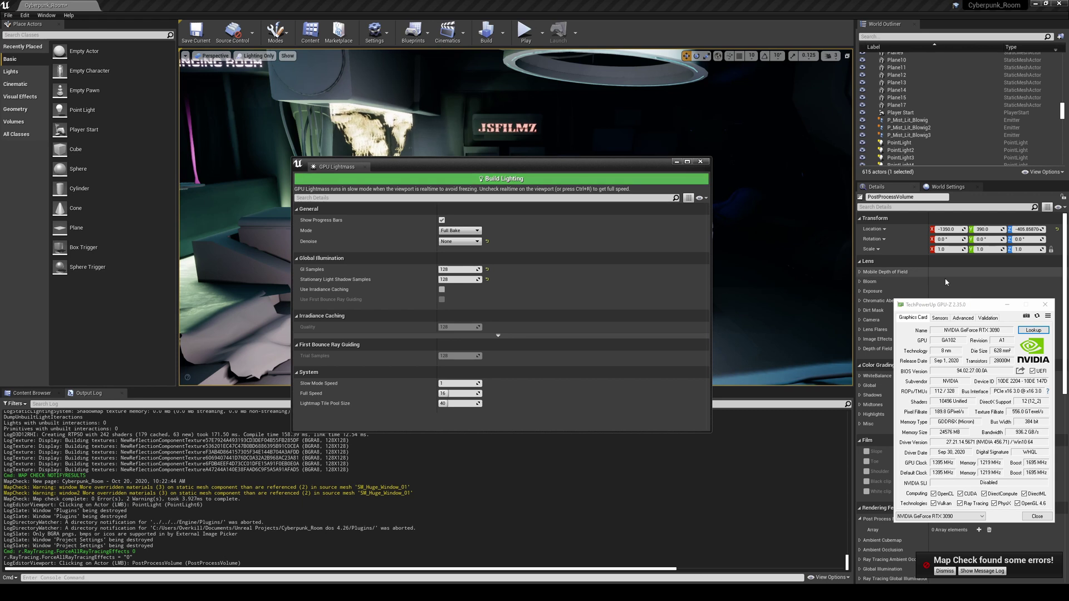
{"action": "left_click", "coordinate": [940, 318]}
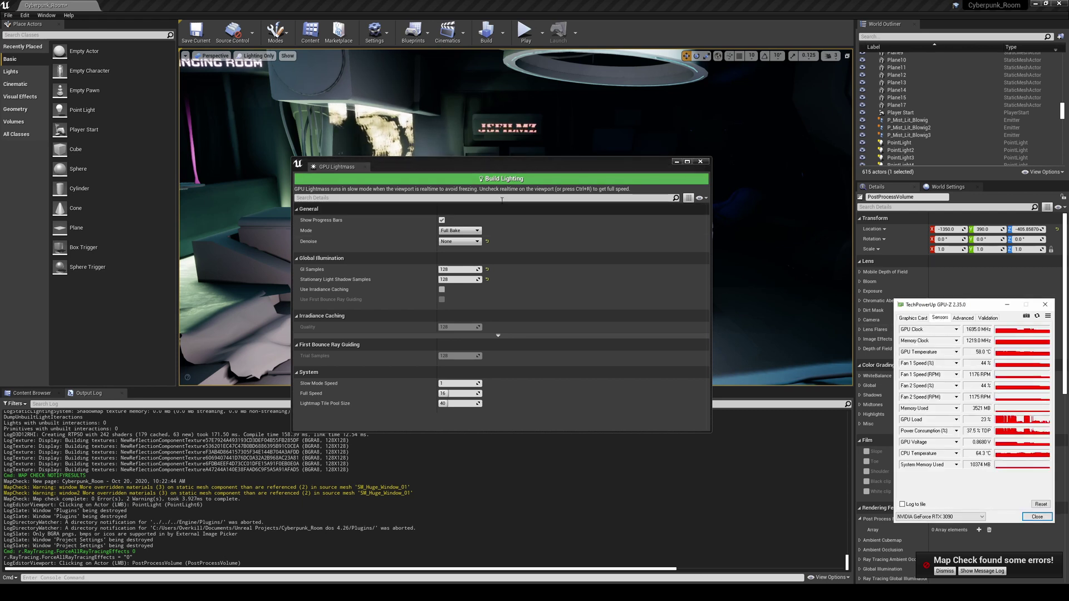
- Start the GPU Lightmass lighting build, and bring up Task Manager above GPU-Z to compare CPU and GPU load
{"action": "left_click", "coordinate": [515, 179]}
{"action": "key", "text": "ctrl+shift+Escape"}
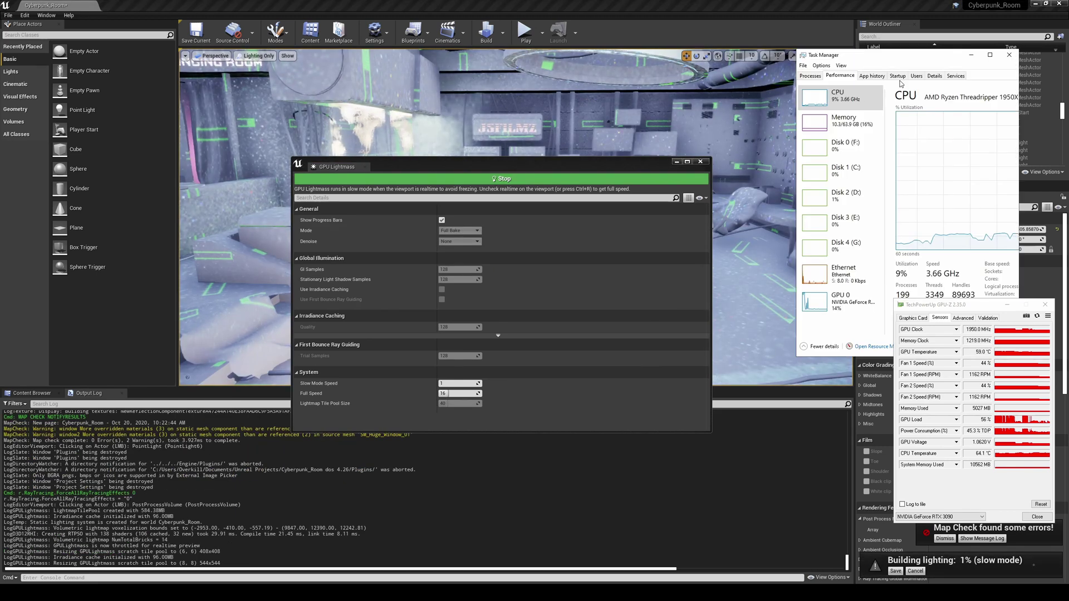
{"action": "left_click_drag", "start_coordinate": [872, 63], "coordinate": [934, 41]}
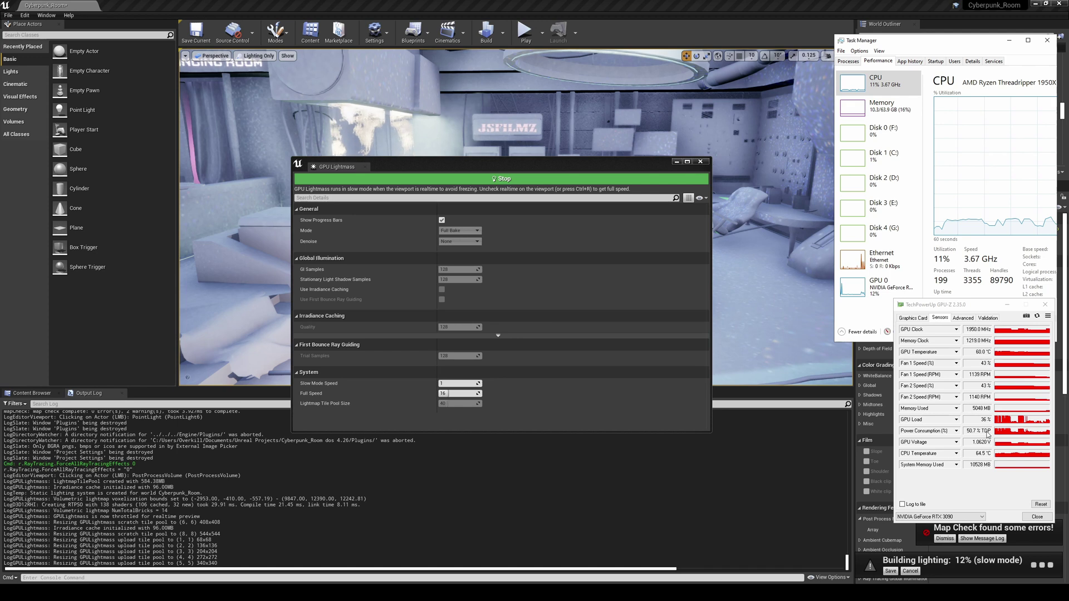
- Minimize the GPU Lightmass window and look around the room in the viewport to examine the lighting as it builds
{"action": "left_click", "coordinate": [676, 162]}
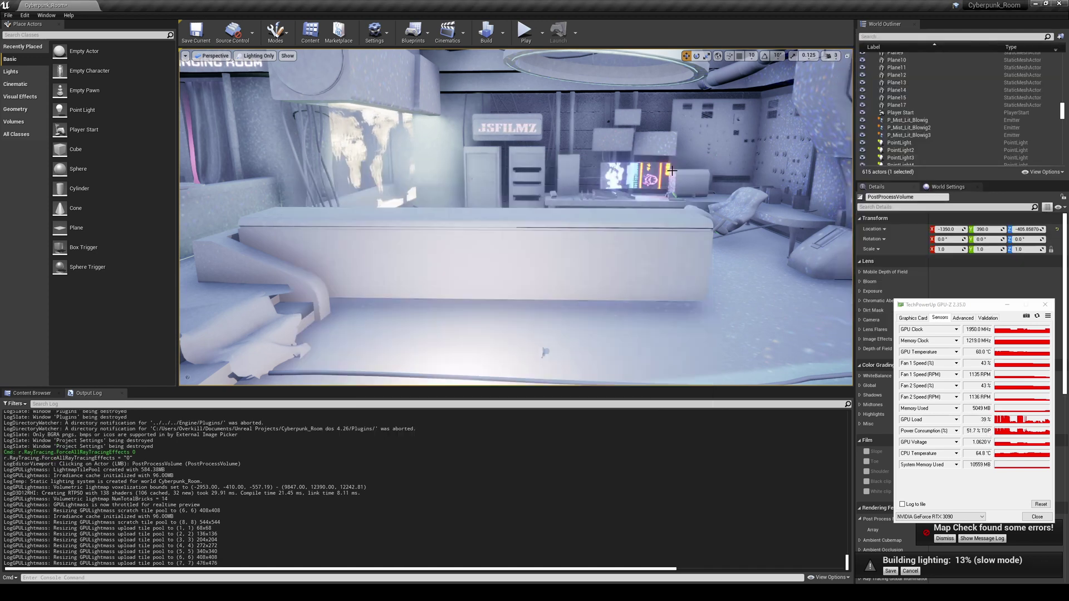
{"action": "right_click_drag", "start_coordinate": [516, 217], "coordinate": [746, 209]}
{"action": "right_click_drag", "start_coordinate": [544, 352], "coordinate": [544, 351]}
{"action": "right_click_drag", "start_coordinate": [466, 183], "coordinate": [465, 184]}
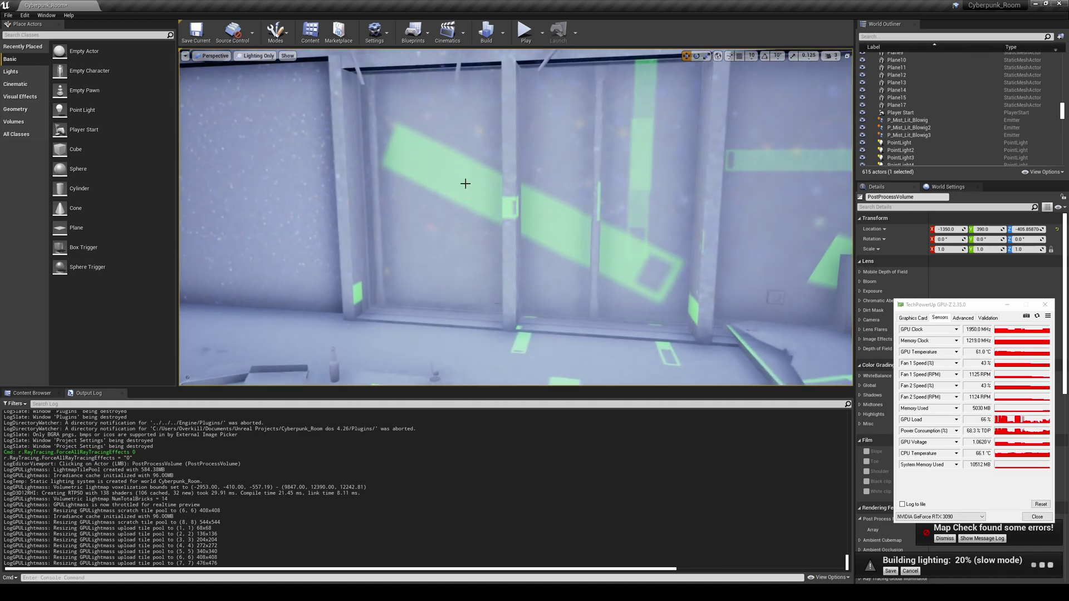
{"action": "right_click_drag", "start_coordinate": [596, 211], "coordinate": [603, 219]}
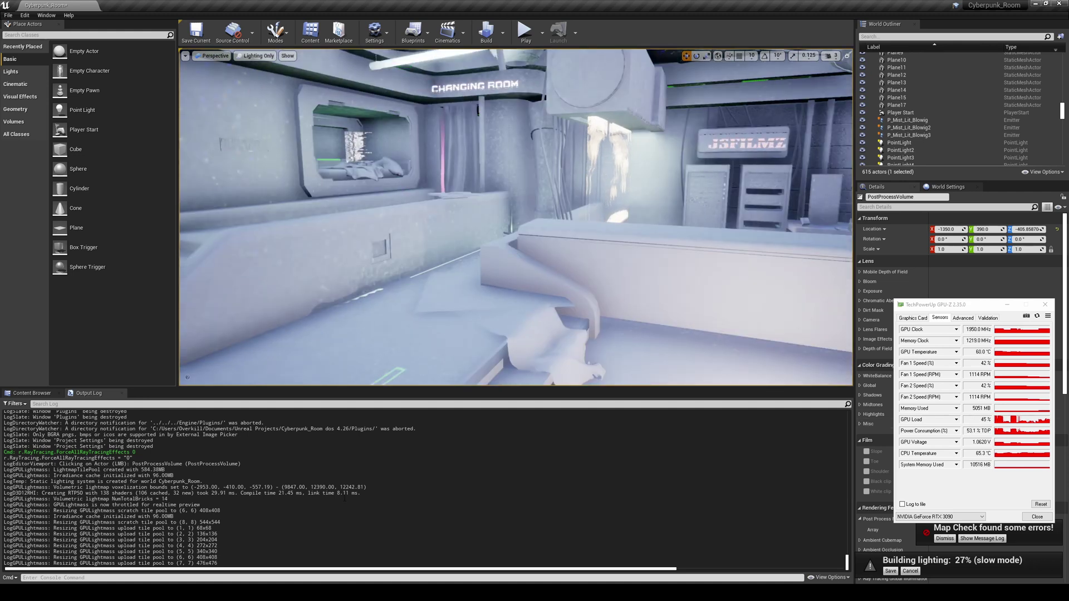
- Show Task Manager again to check CPU load during the bake, and examine the room's baked lighting in the viewport
{"action": "left_click", "coordinate": [387, 592]}
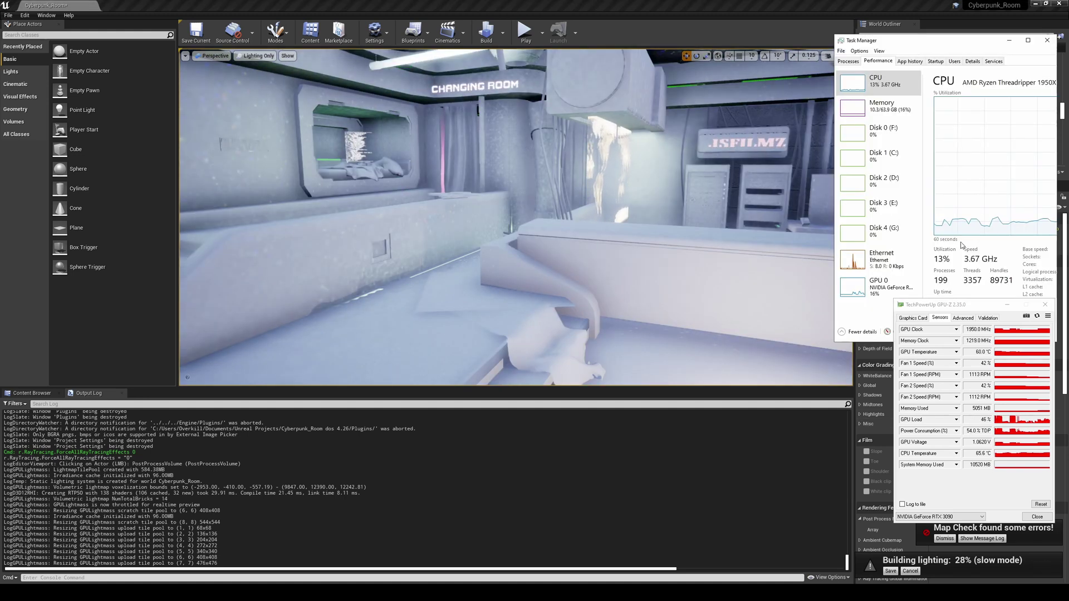
{"action": "right_click_drag", "start_coordinate": [696, 183], "coordinate": [696, 184]}
{"action": "right_click_drag", "start_coordinate": [557, 223], "coordinate": [557, 223]}
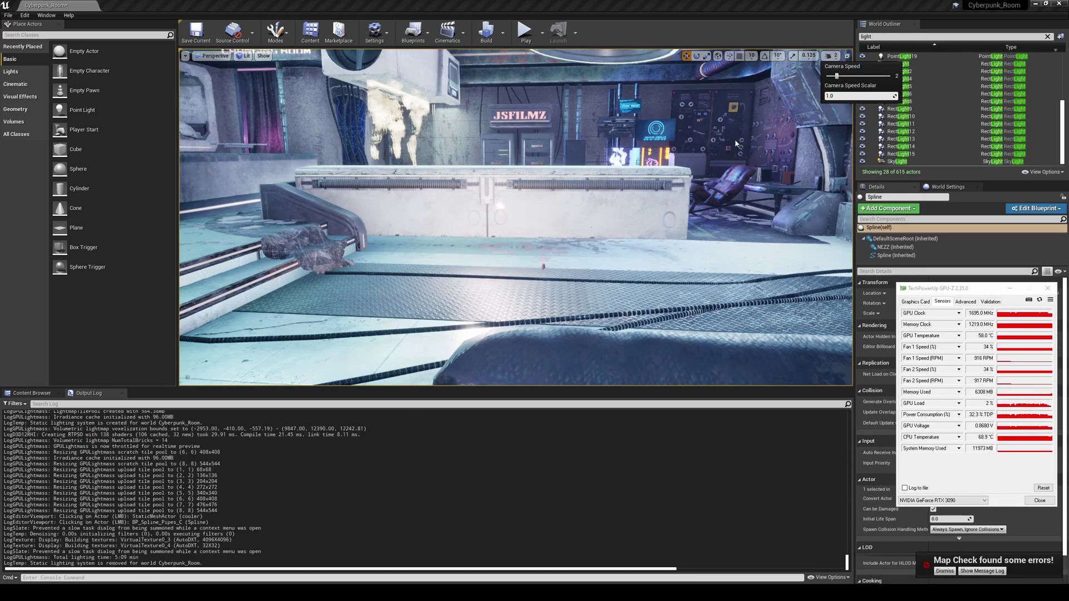
{"action": "right_click_drag", "start_coordinate": [445, 346], "coordinate": [444, 346]}
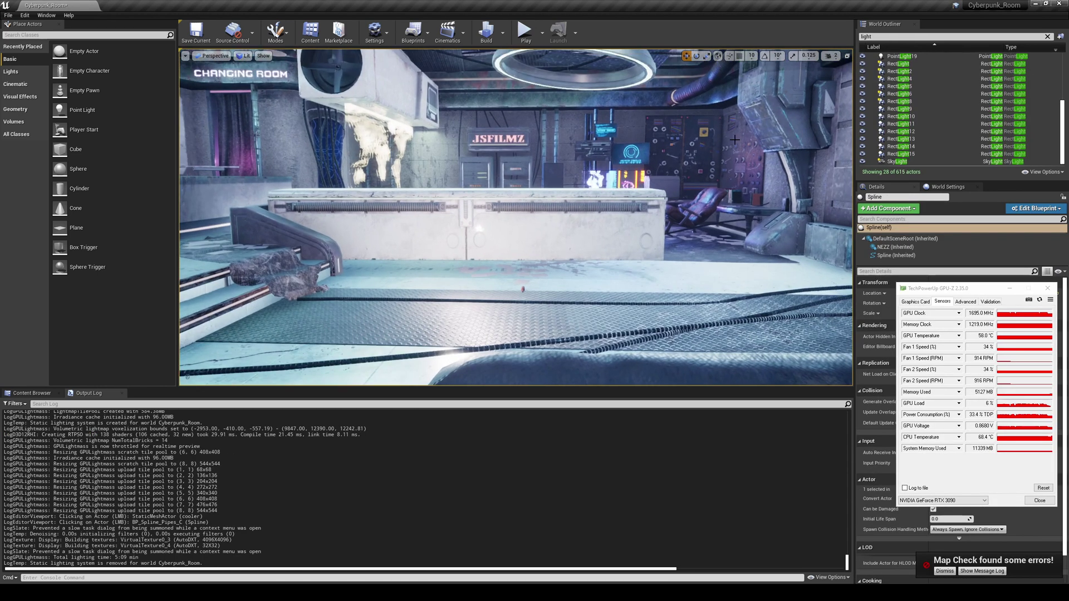